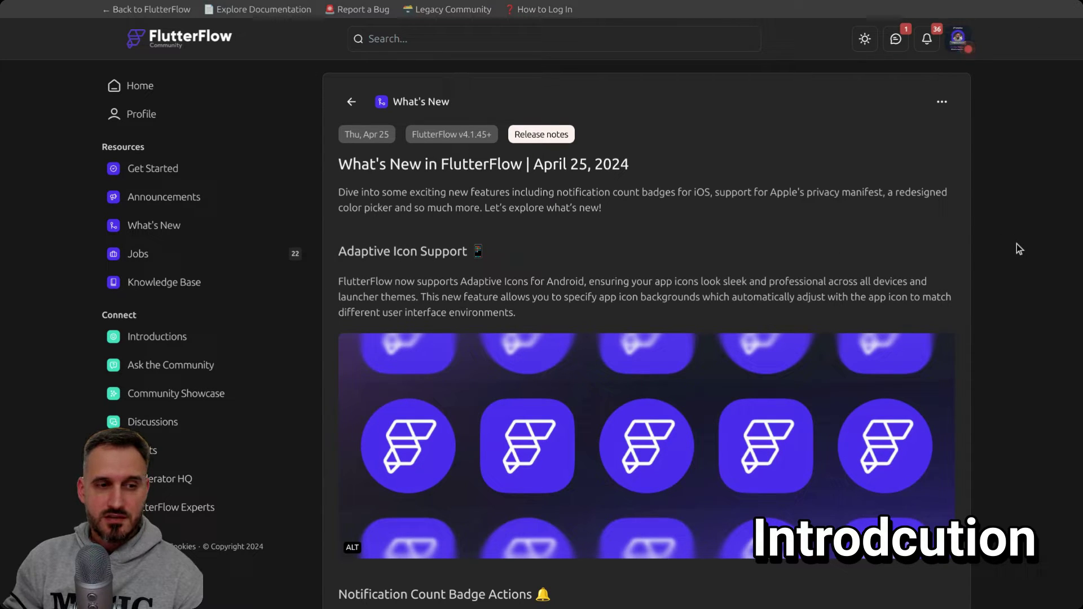
# Step: Skim the April 25, 2024 What's New release notes, from Adaptive Icon Support to the Safe Area Property for Containers
pyautogui.scroll(-2, 1016, 243)
pyautogui.scroll(-3, 1019, 248)
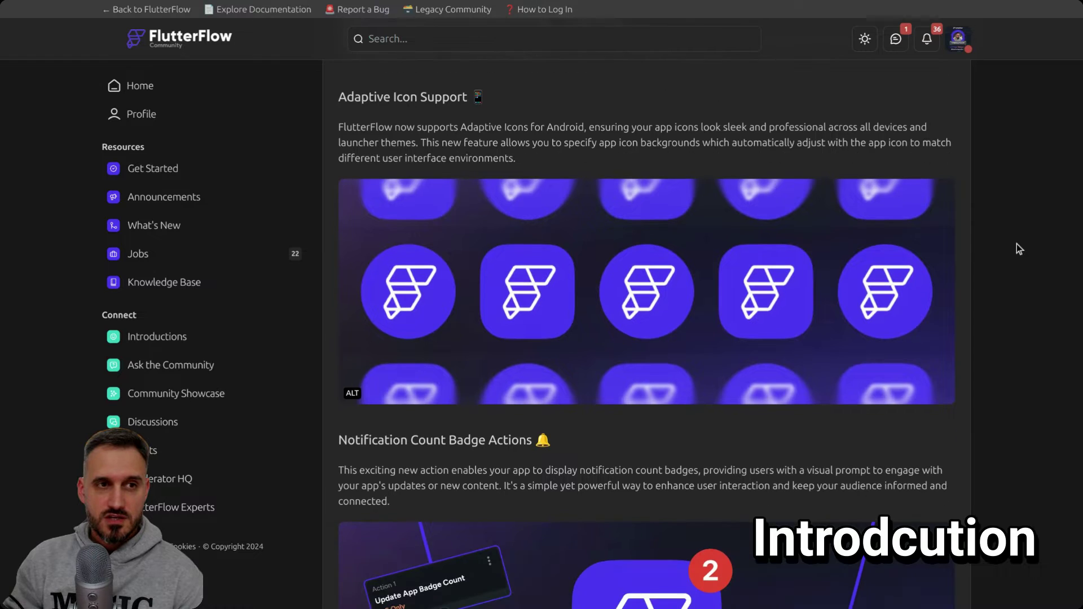
pyautogui.scroll(-6, 1017, 244)
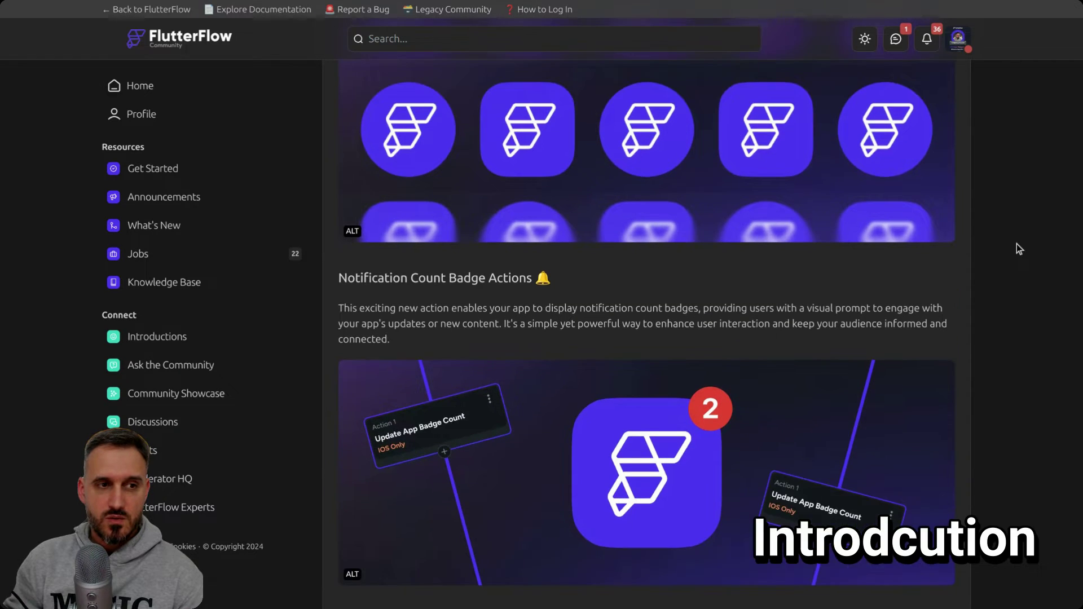
pyautogui.scroll(-7, 1017, 244)
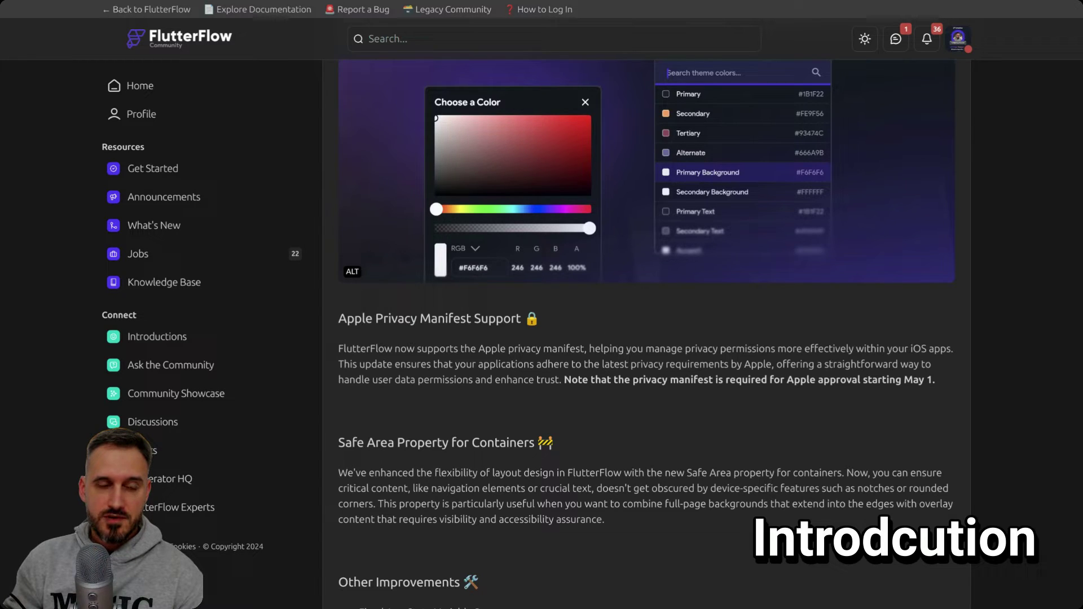
pyautogui.scroll(6, 1017, 243)
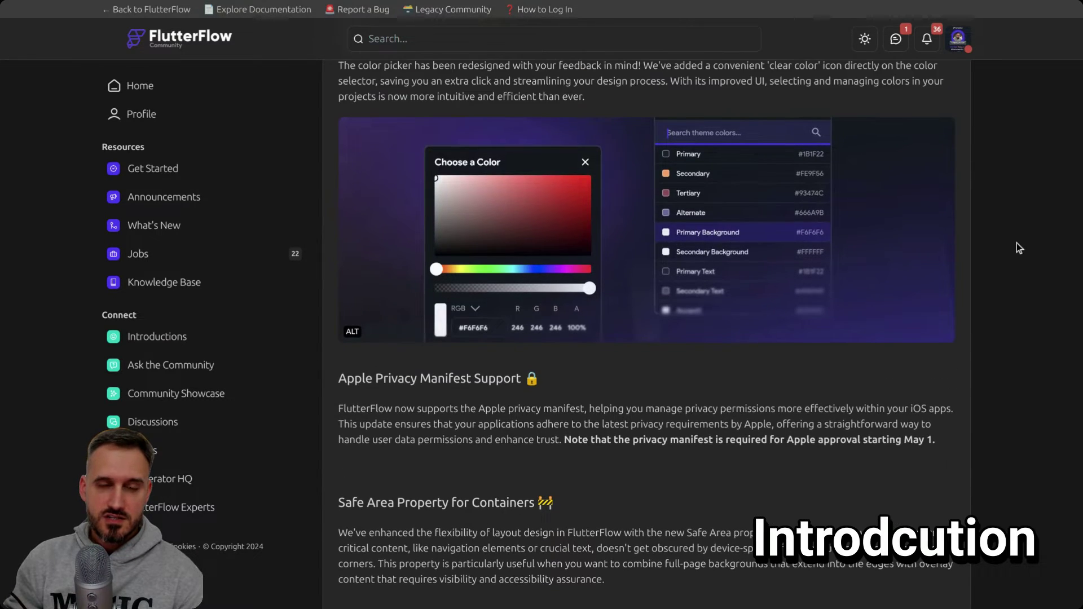
pyautogui.scroll(14, 1017, 243)
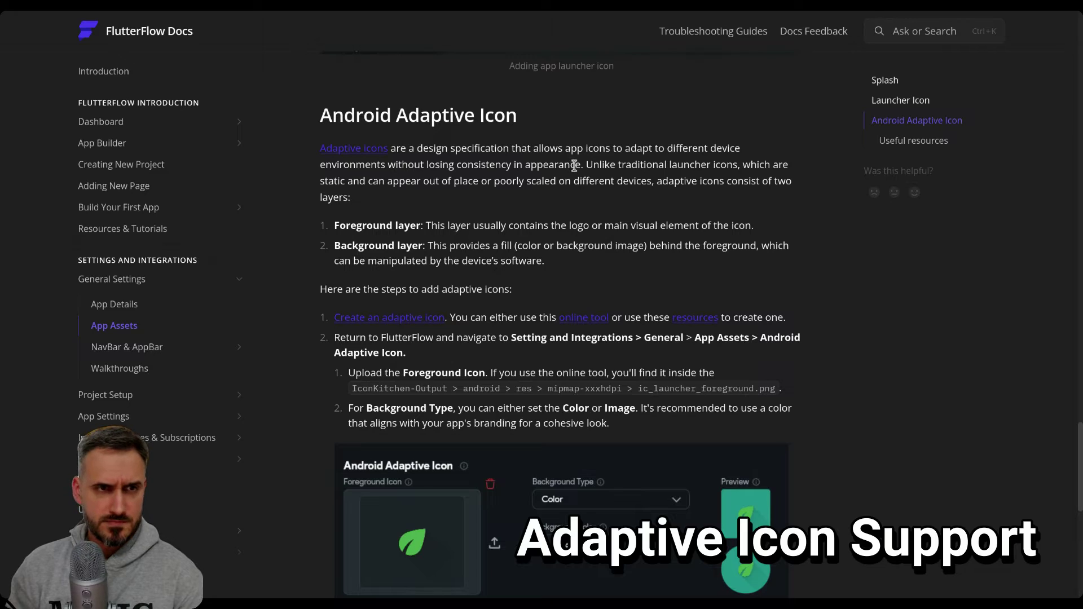
# Step: Read the Android Adaptive Icon section of the App Assets documentation, including the steps for adding adaptive icons
pyautogui.scroll(4, 579, 169)
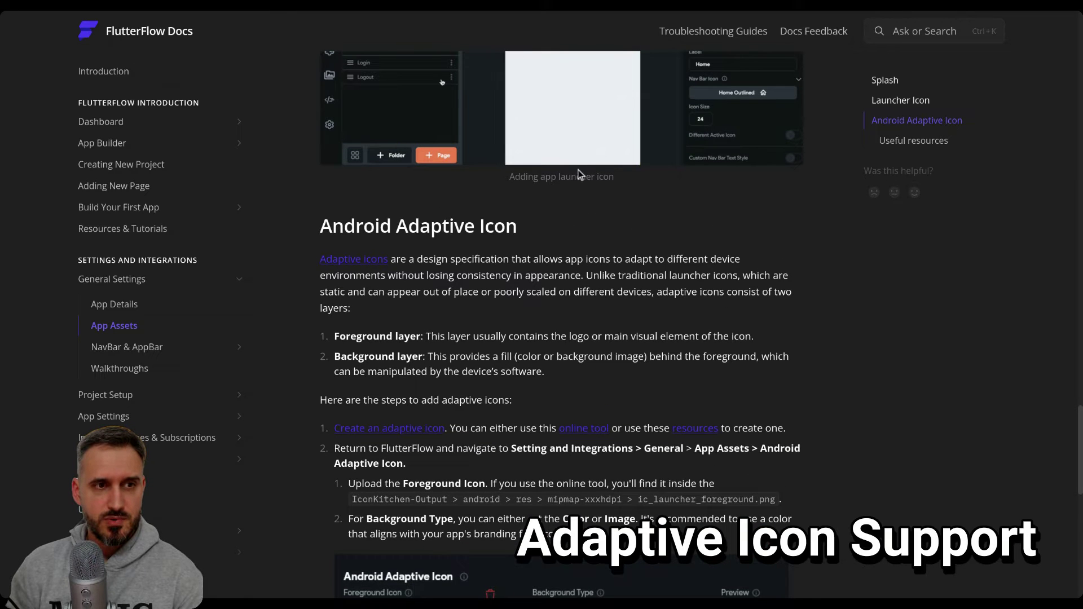
pyautogui.scroll(-4, 578, 170)
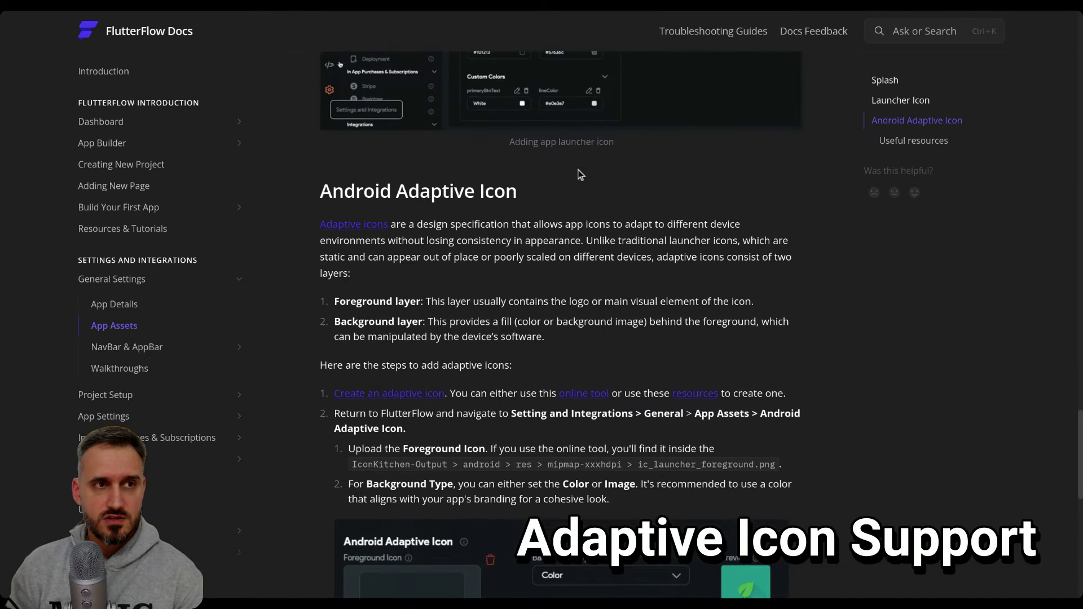
pyautogui.scroll(-1, 578, 172)
pyautogui.scroll(1, 339, 123)
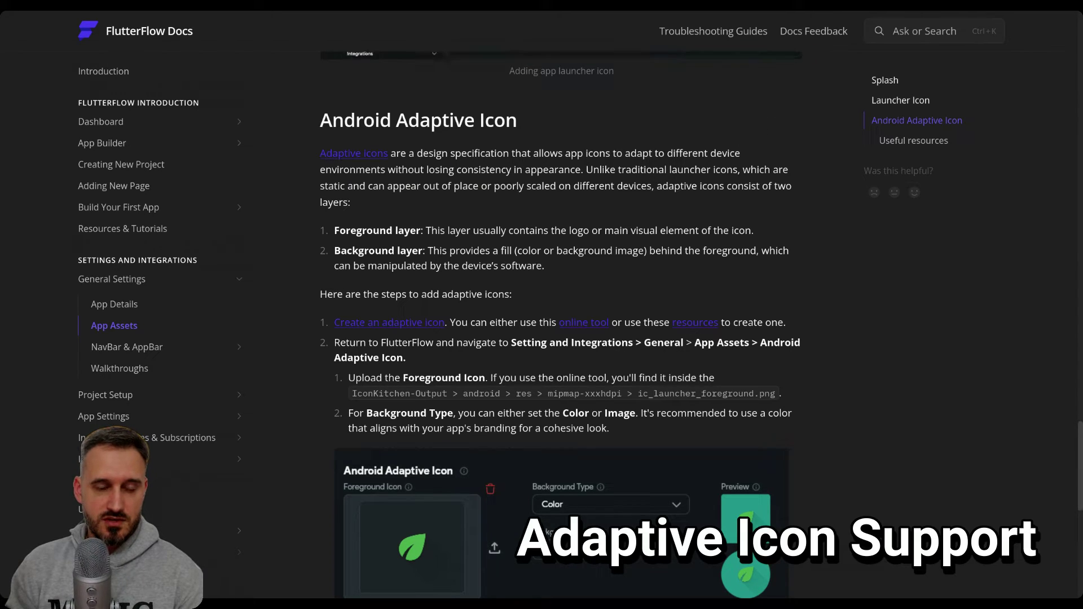
pyautogui.scroll(-3, 917, 317)
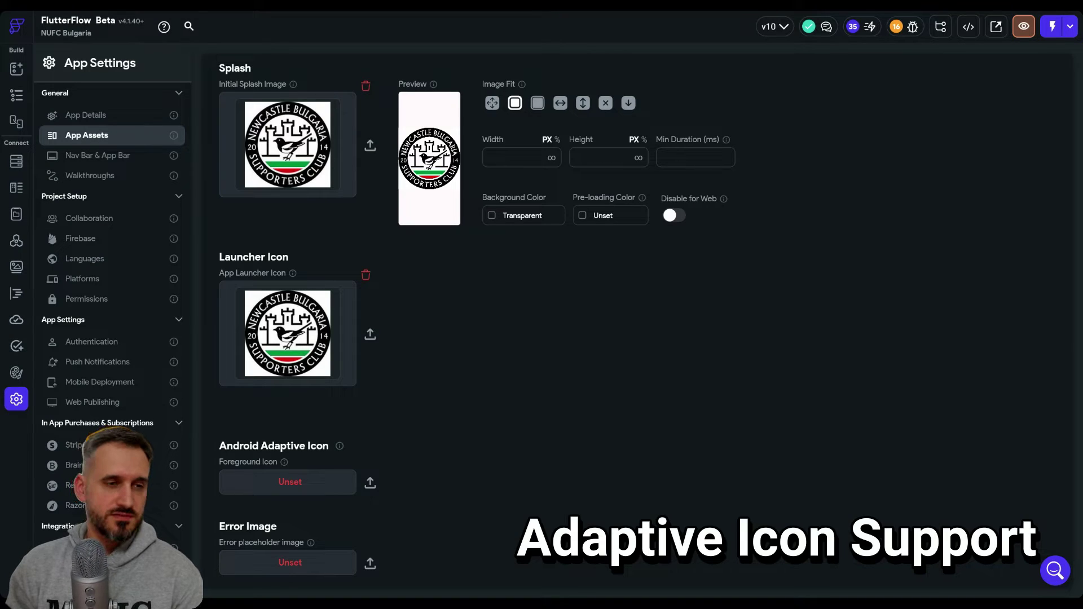
# Step: Examine the Android Adaptive Icon section and its Foreground Icon setting in the FlutterFlow project's App Assets
pyautogui.scroll(-1, 461, 419)
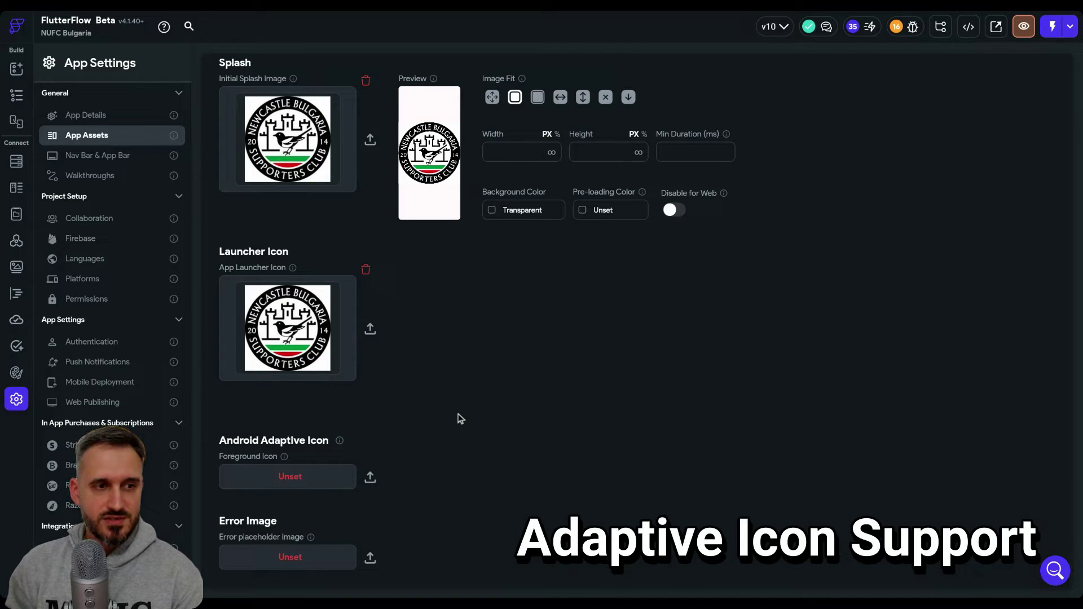
pyautogui.moveTo(339, 440)
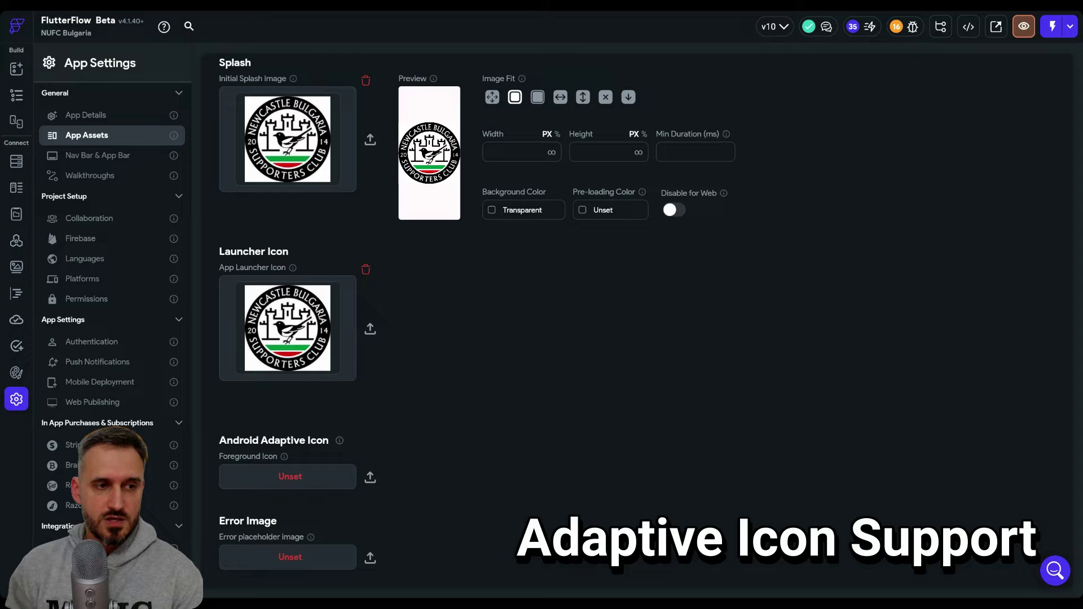
pyautogui.moveTo(284, 457)
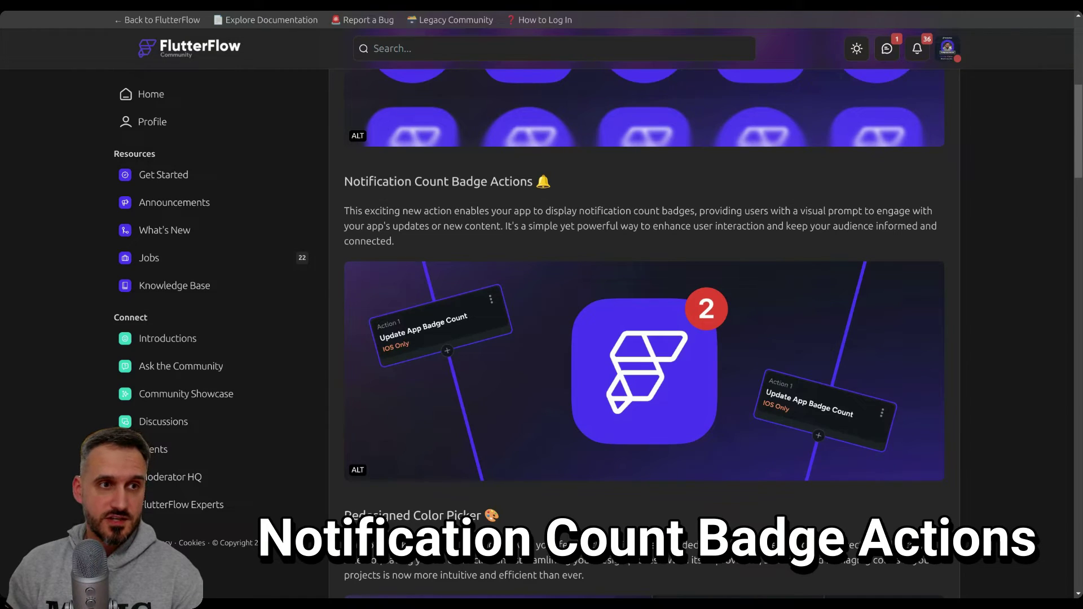
# Step: Review the Notification Count Badge Actions section of the release notes, highlighting its heading and viewing its image enlarged
pyautogui.tripleClick(362, 184)
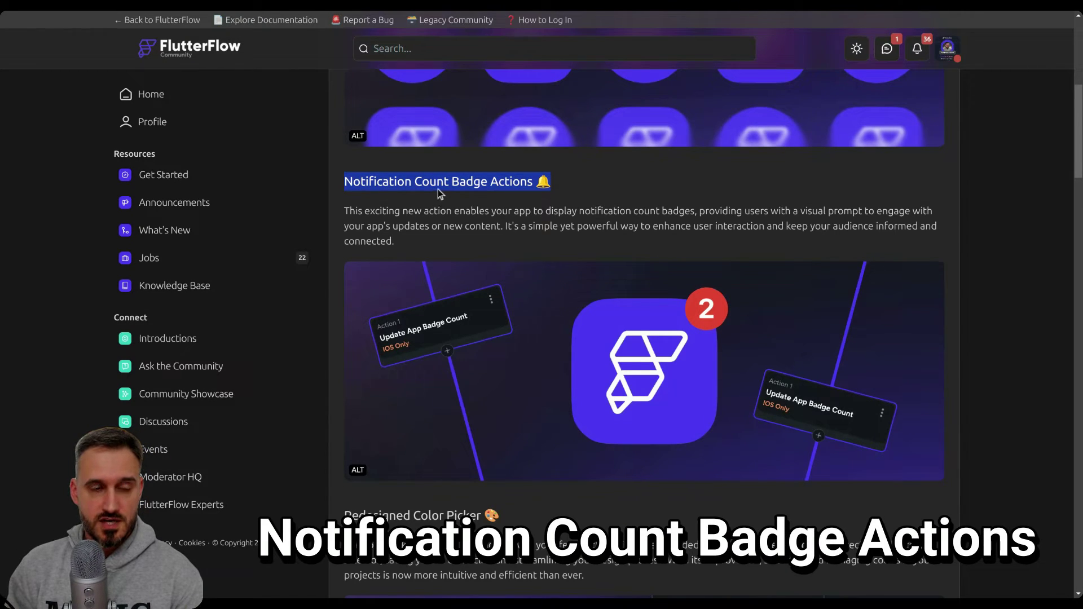
pyautogui.click(592, 182)
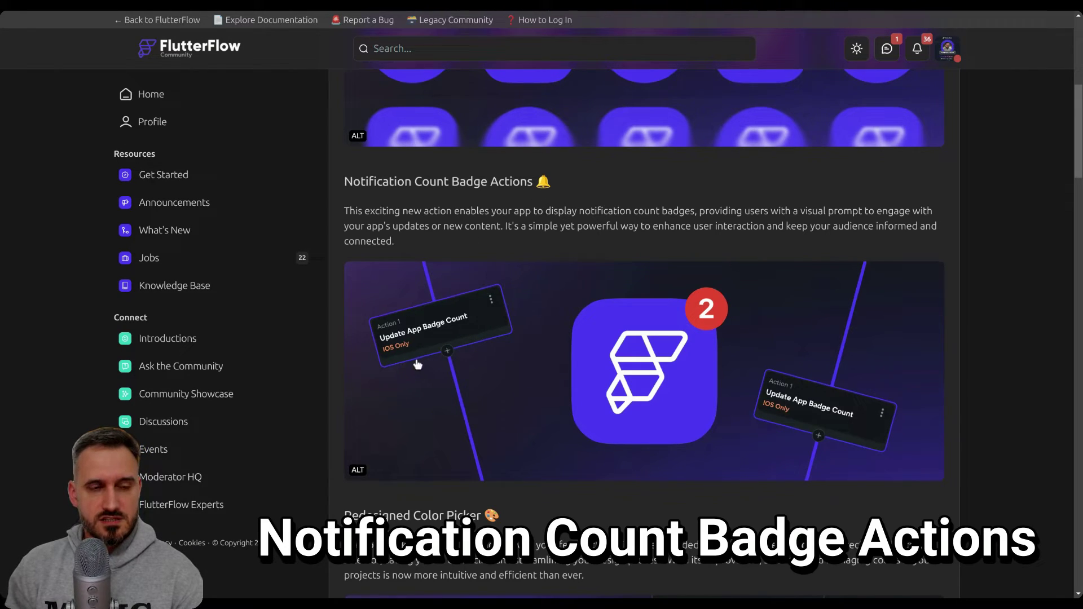
pyautogui.click(451, 353)
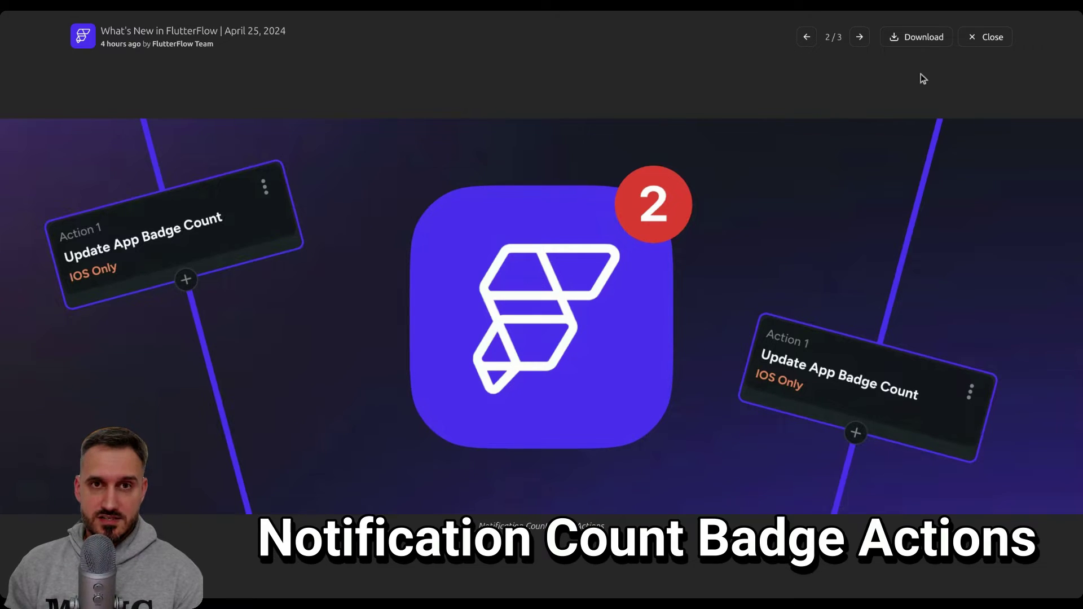
pyautogui.click(989, 38)
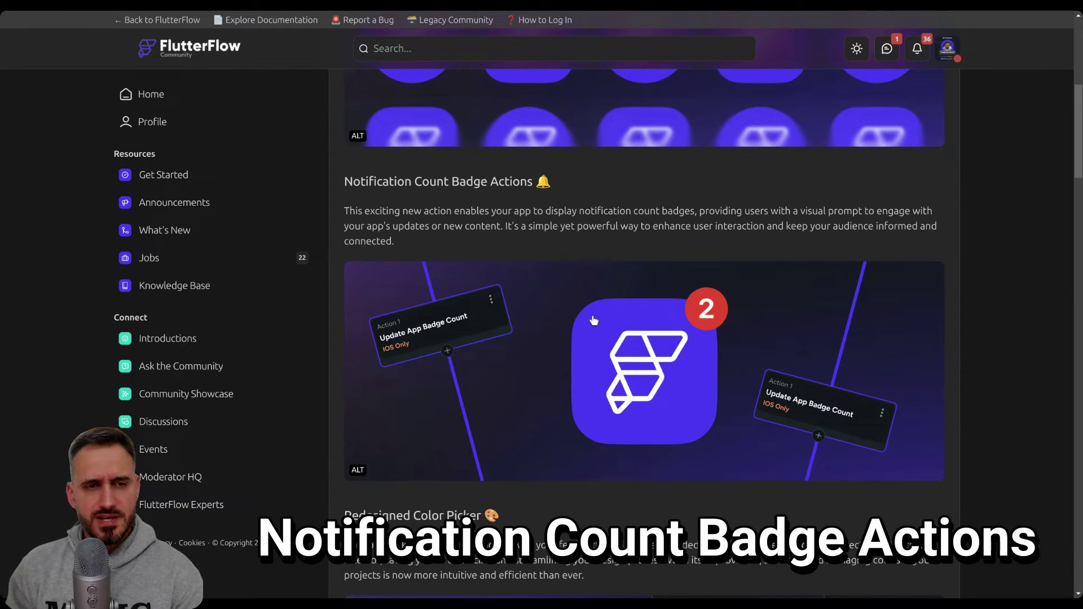
pyautogui.doubleClick(374, 182)
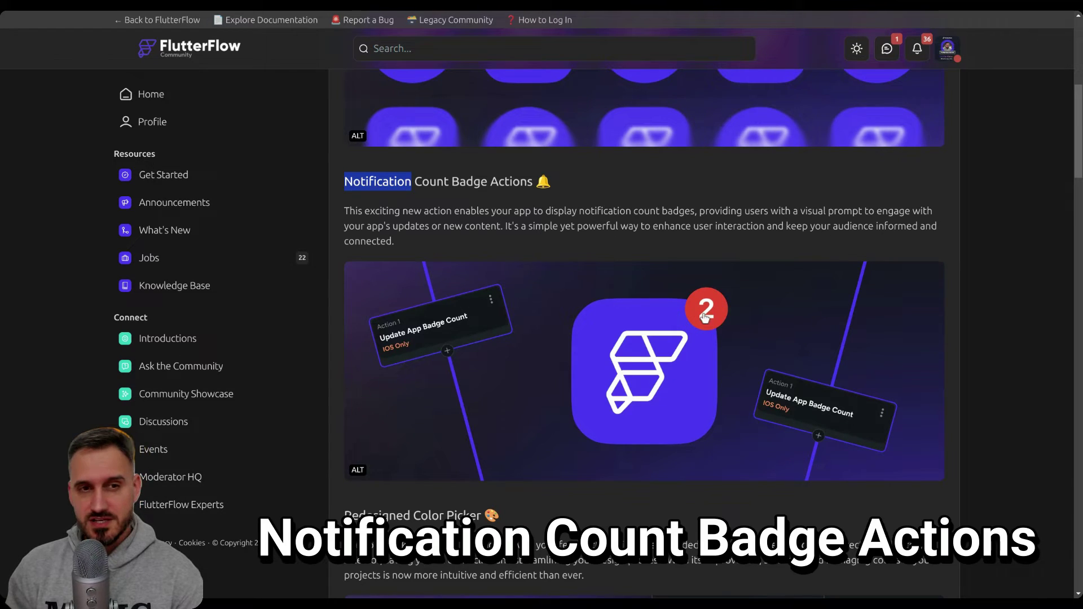
pyautogui.click(678, 235)
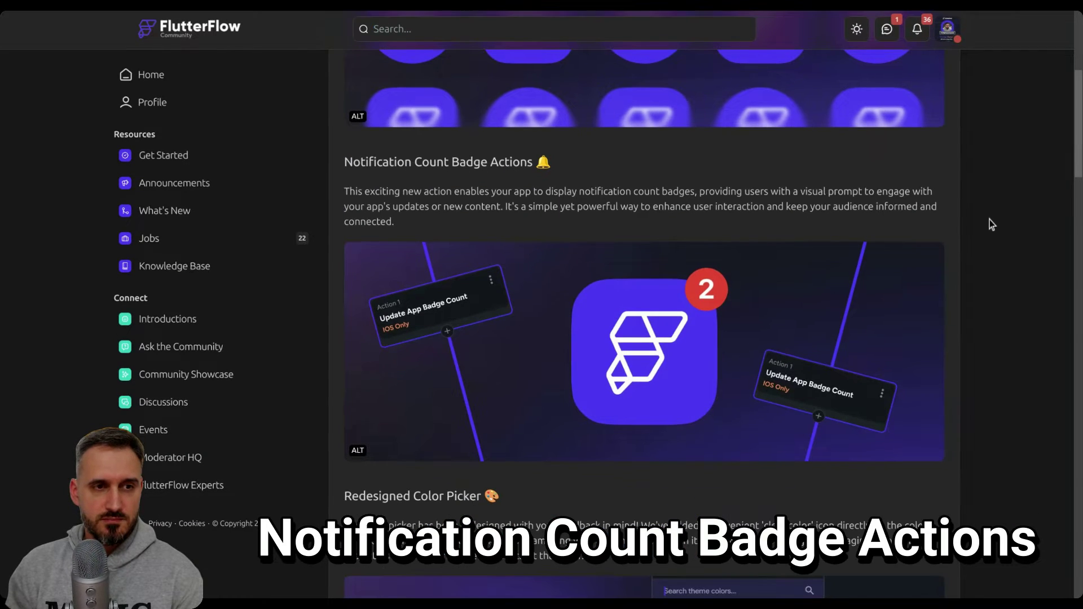
# Step: Look through the release notes' comments for the feature documentation links, then return to the notification badge section
pyautogui.scroll(-5, 992, 230)
pyautogui.scroll(-15, 990, 227)
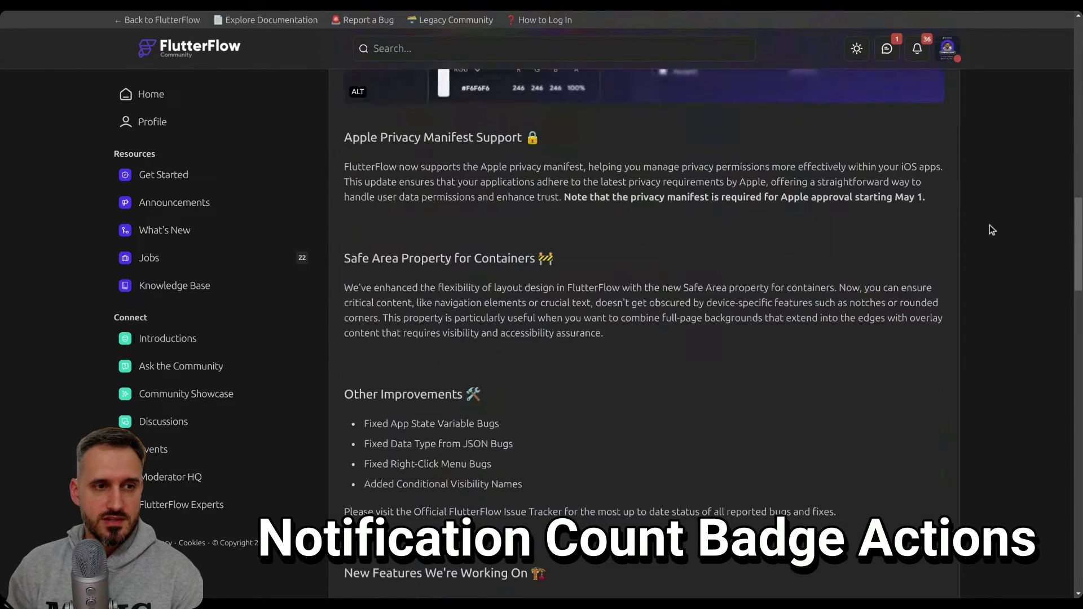
pyautogui.scroll(-8, 991, 227)
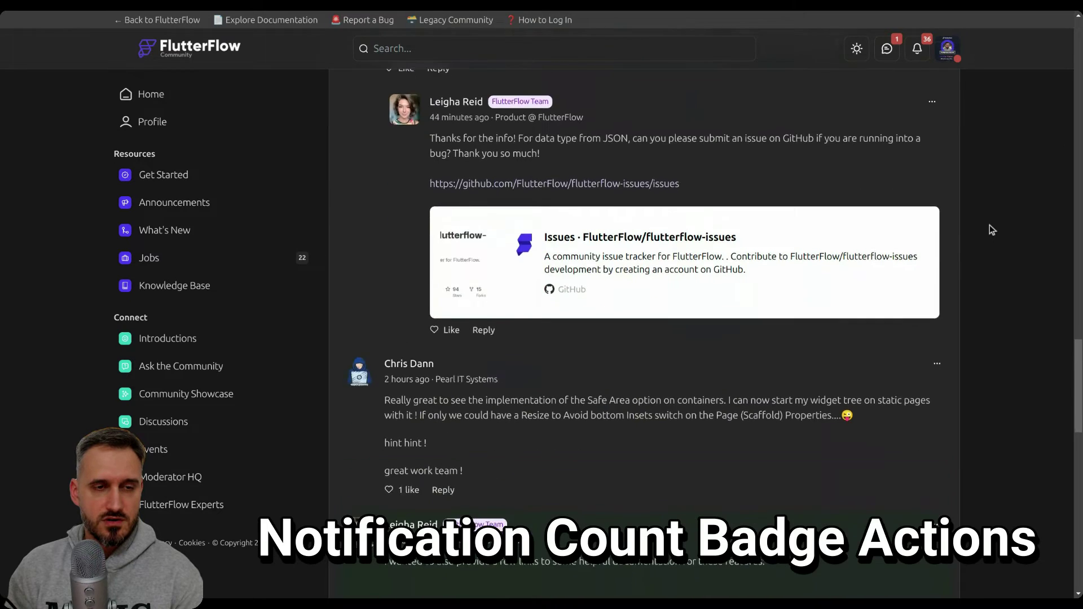
pyautogui.scroll(1, 990, 224)
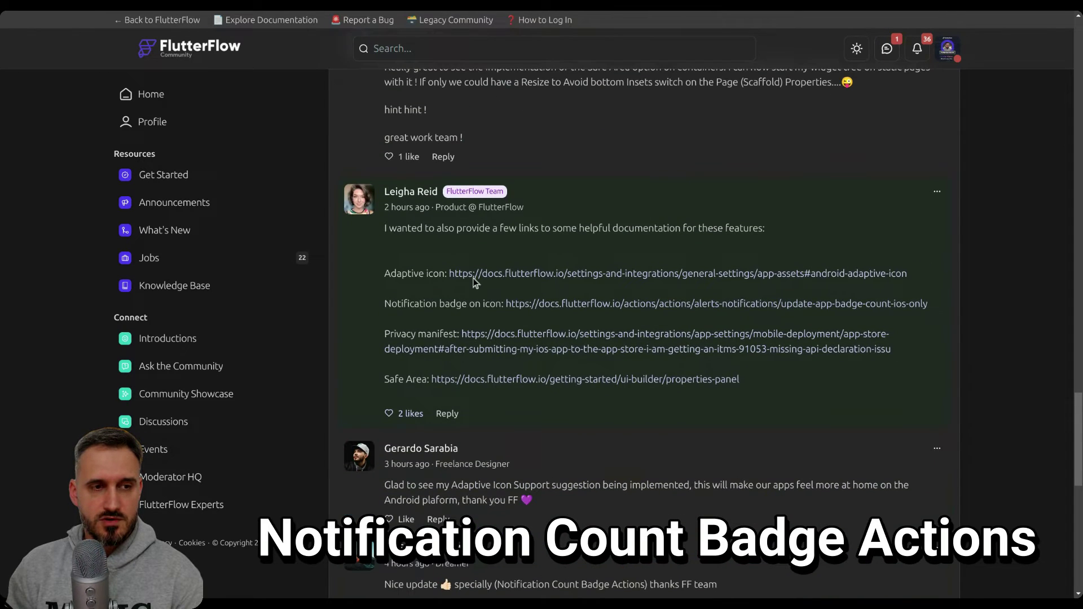
pyautogui.scroll(15, 981, 288)
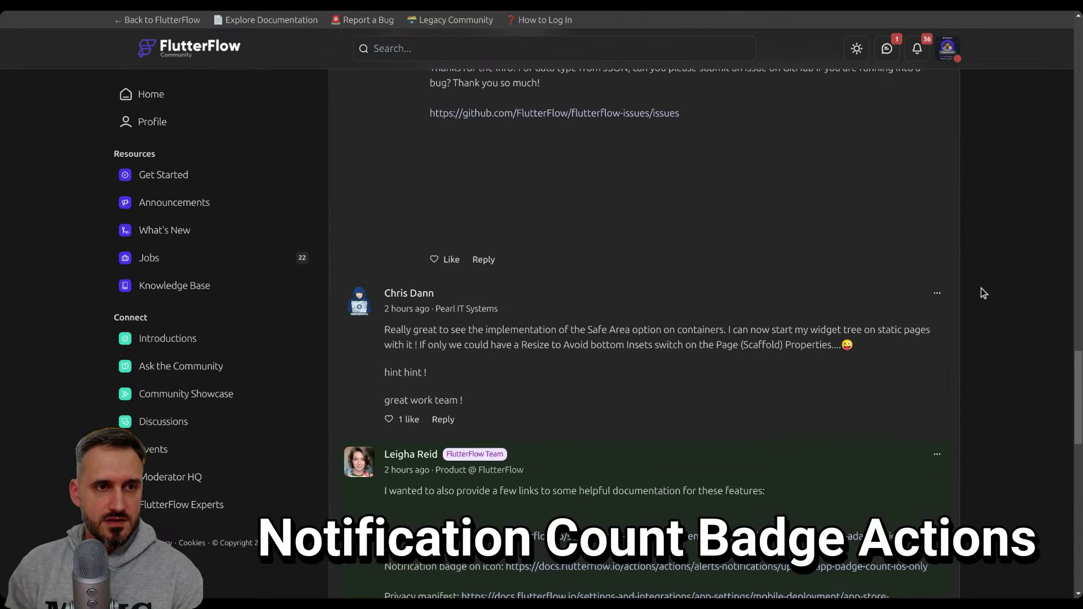
pyautogui.scroll(15, 981, 289)
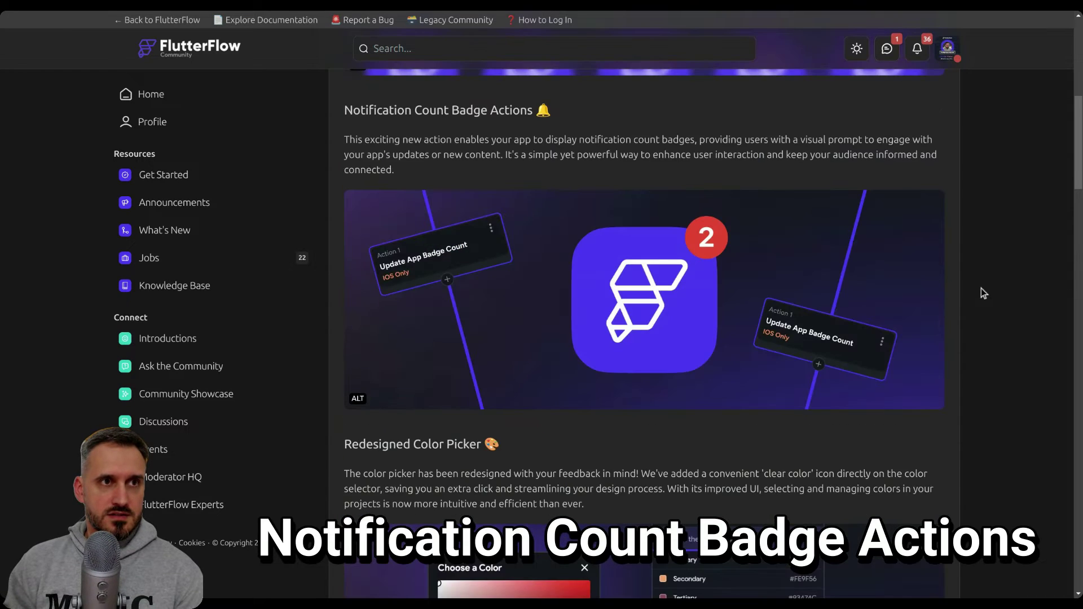
pyautogui.scroll(-3, 788, 175)
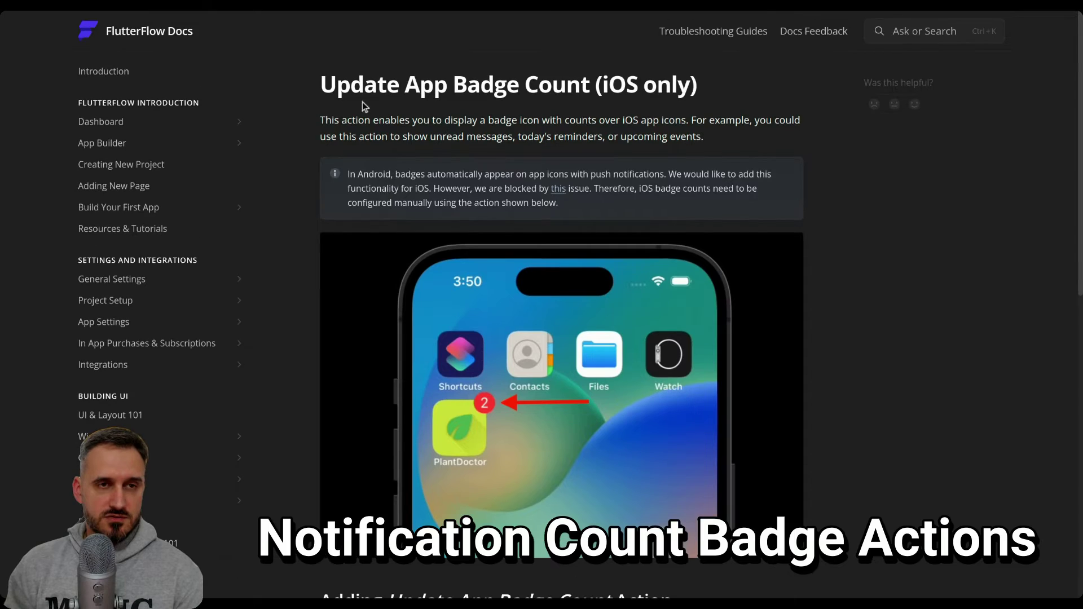
# Step: Read the Update App Badge Count (iOS only) documentation, highlighting the Android badge note and the action's introductory paragraph
pyautogui.tripleClick(621, 65)
pyautogui.click(529, 65)
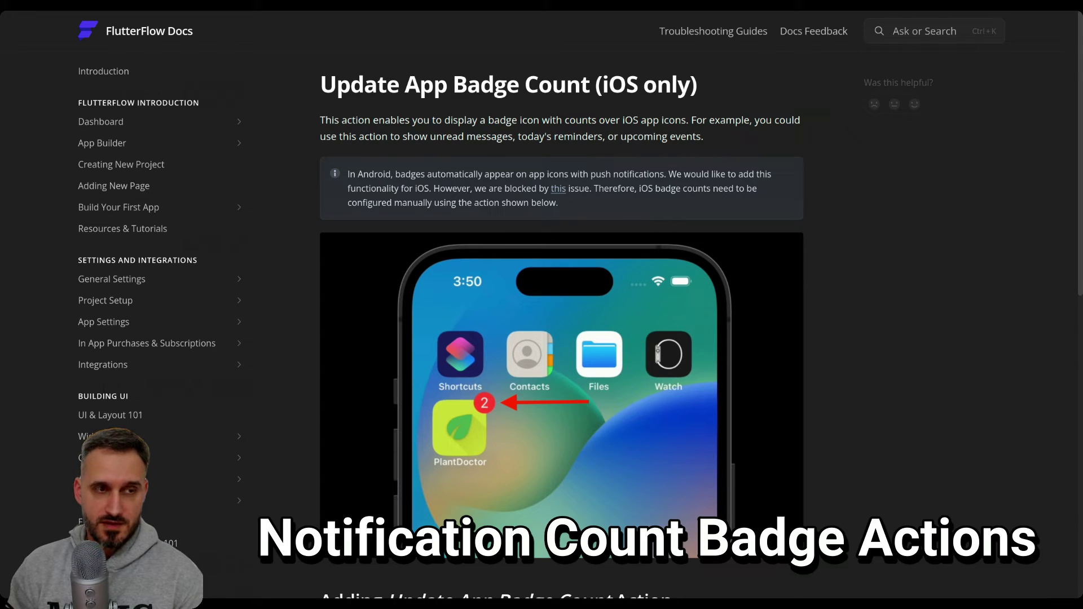
pyautogui.moveTo(347, 175); pyautogui.dragTo(667, 175)
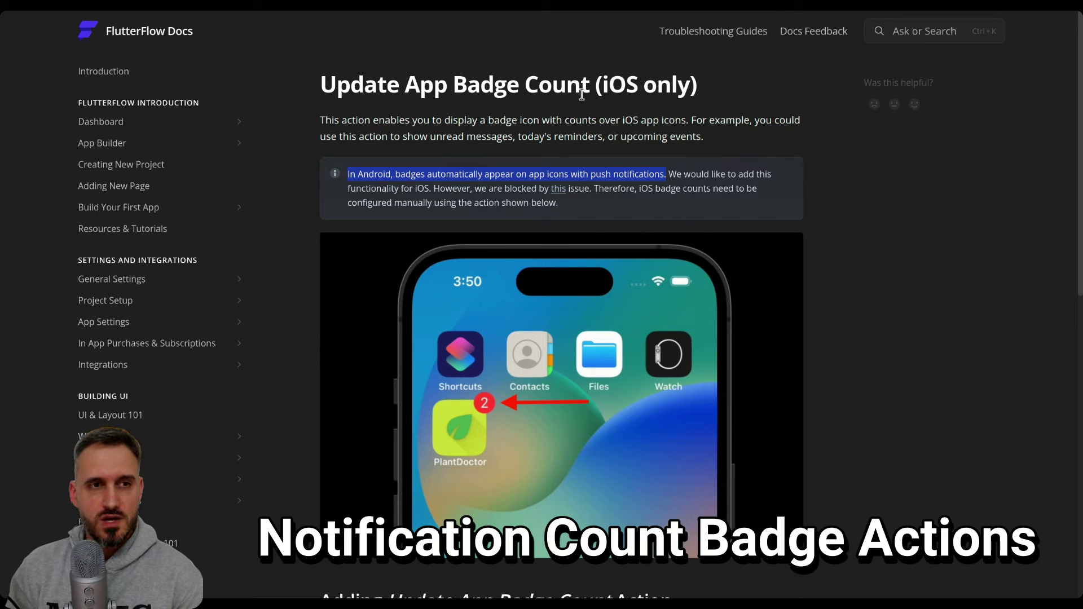
pyautogui.doubleClick(378, 174)
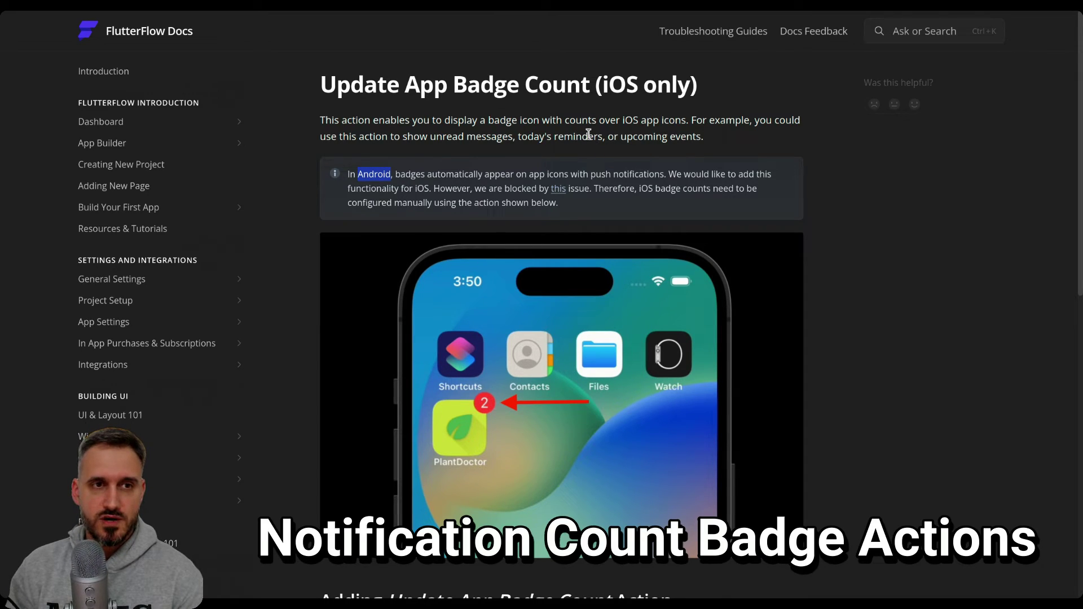
pyautogui.click(531, 137)
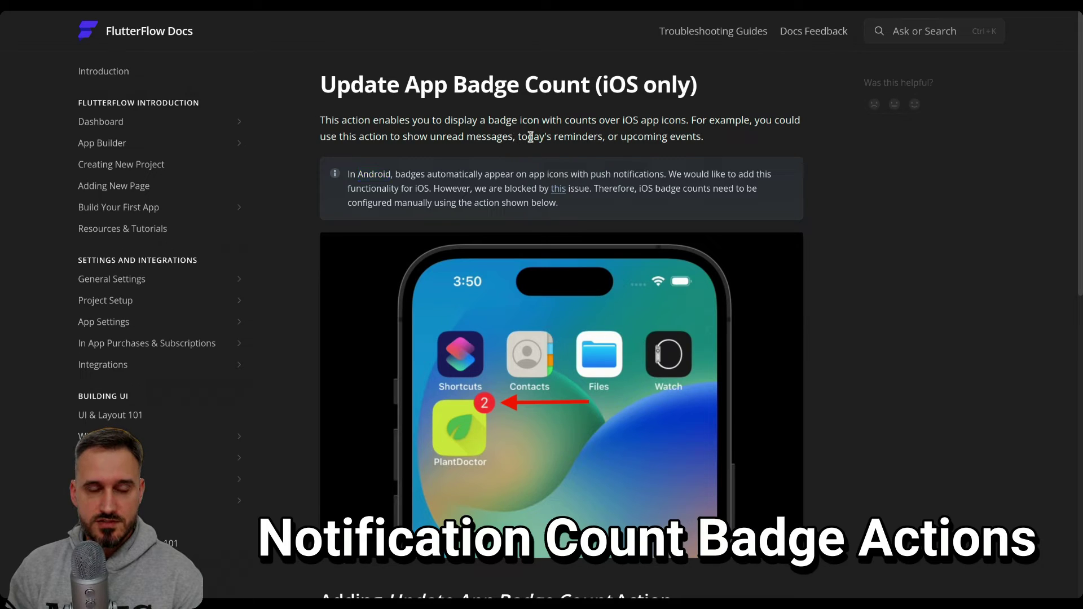
pyautogui.moveTo(517, 136); pyautogui.dragTo(605, 138)
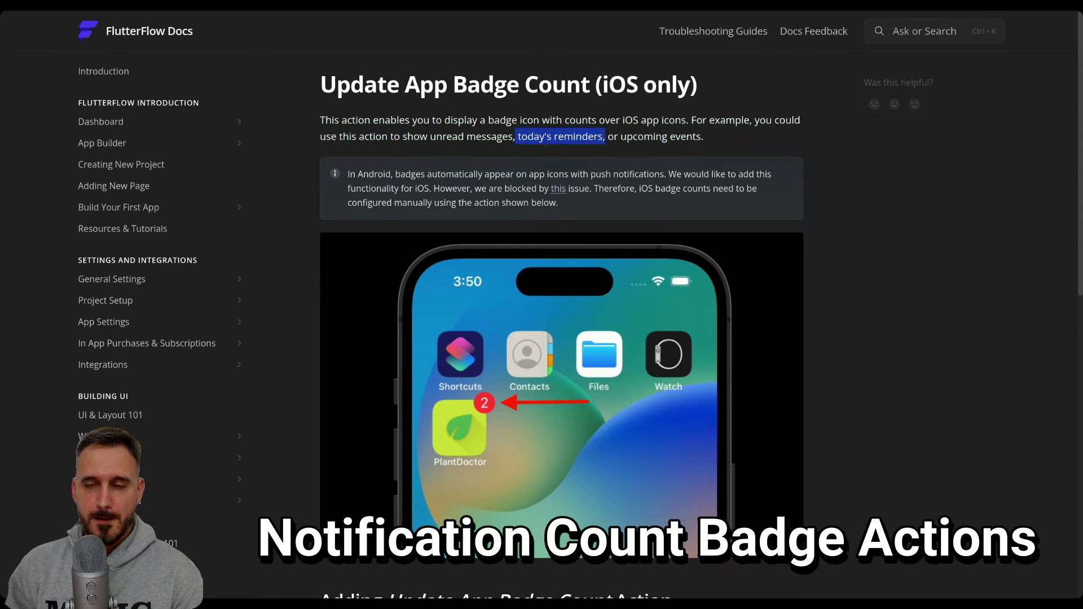
pyautogui.click(637, 138)
pyautogui.tripleClick(637, 137)
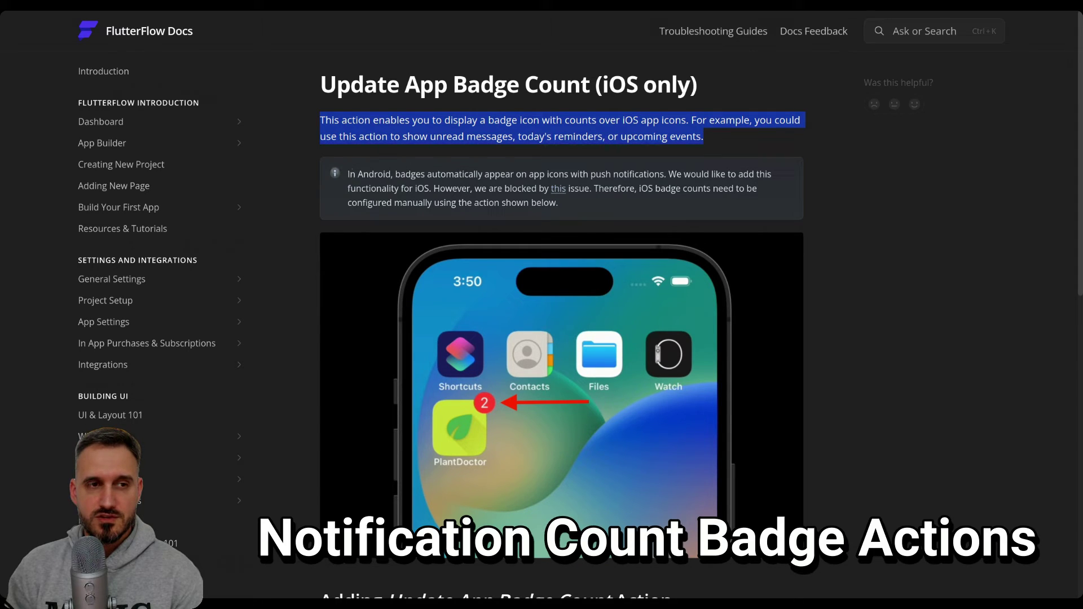
# Step: Compare the note on automatic Android badges with the description of iOS badge counts, highlighting both passages
pyautogui.click(475, 172)
pyautogui.moveTo(347, 174); pyautogui.dragTo(667, 175)
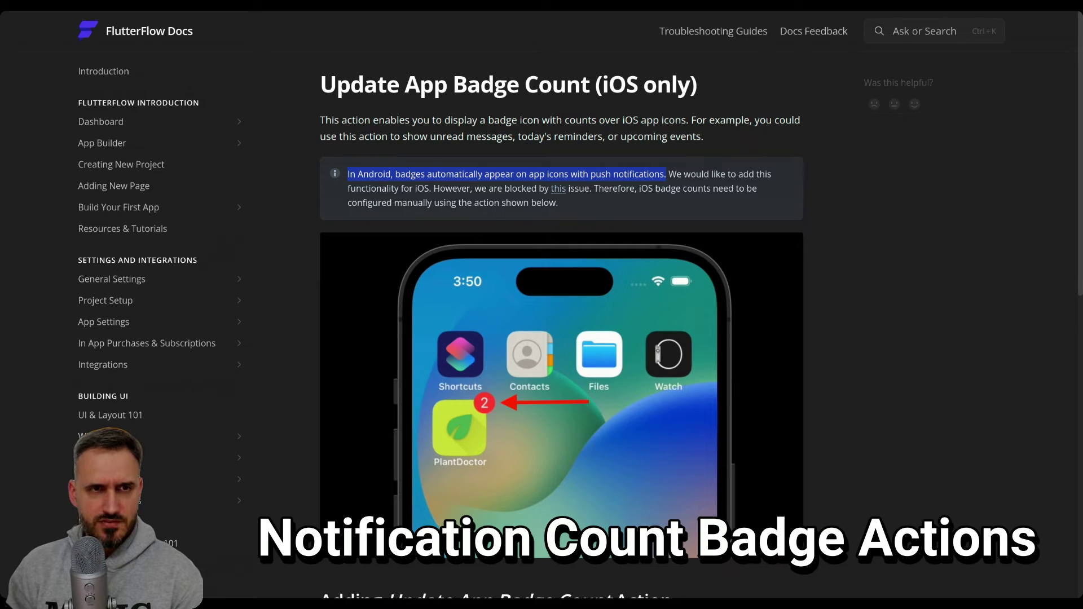
pyautogui.click(705, 126)
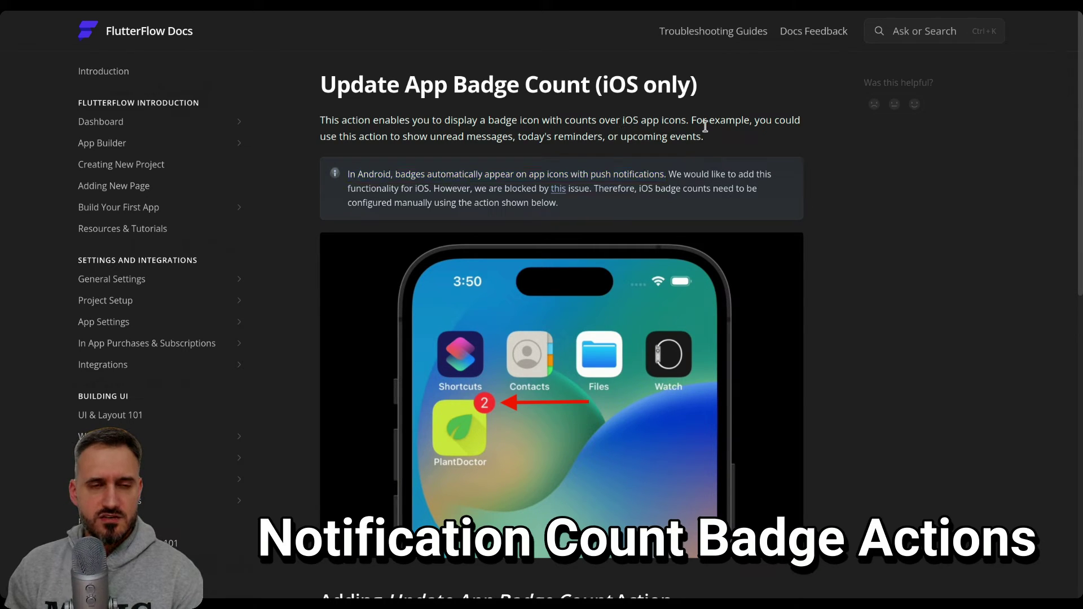
pyautogui.moveTo(623, 120); pyautogui.dragTo(736, 134)
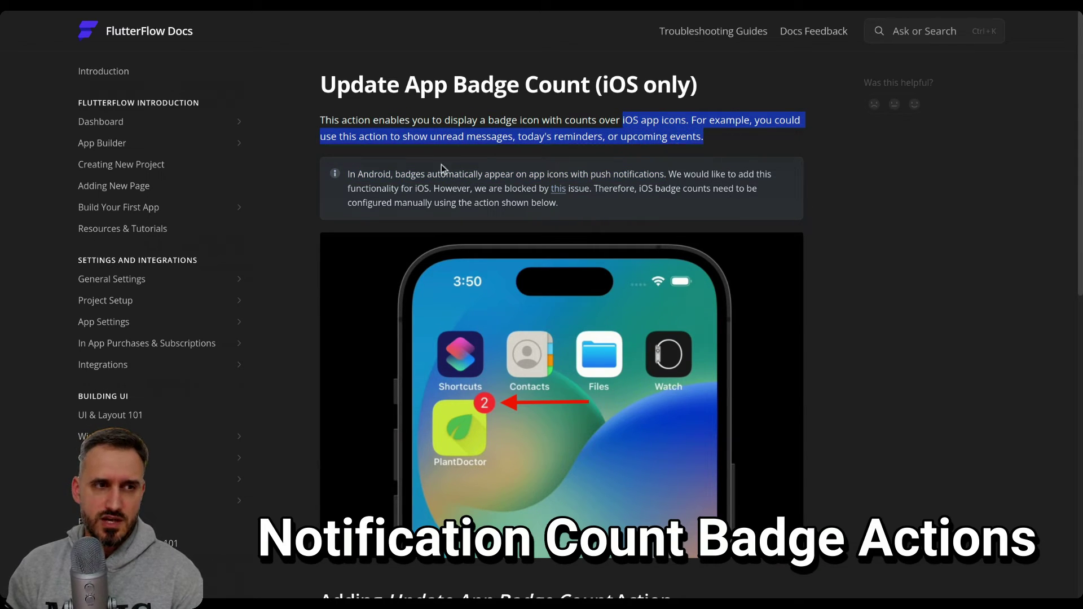
pyautogui.moveTo(347, 174); pyautogui.dragTo(668, 174)
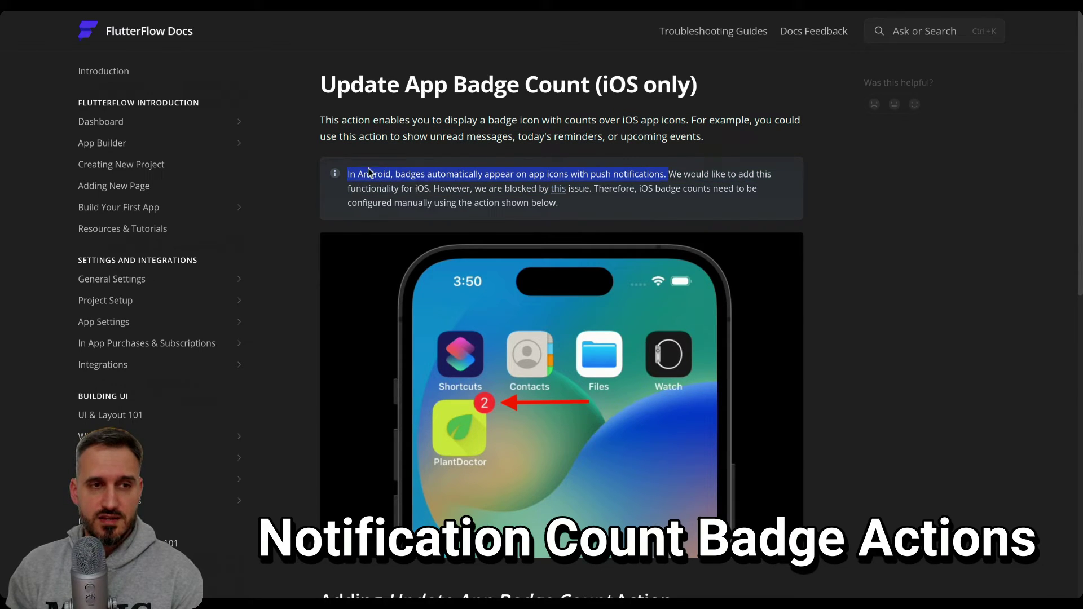
pyautogui.click(551, 172)
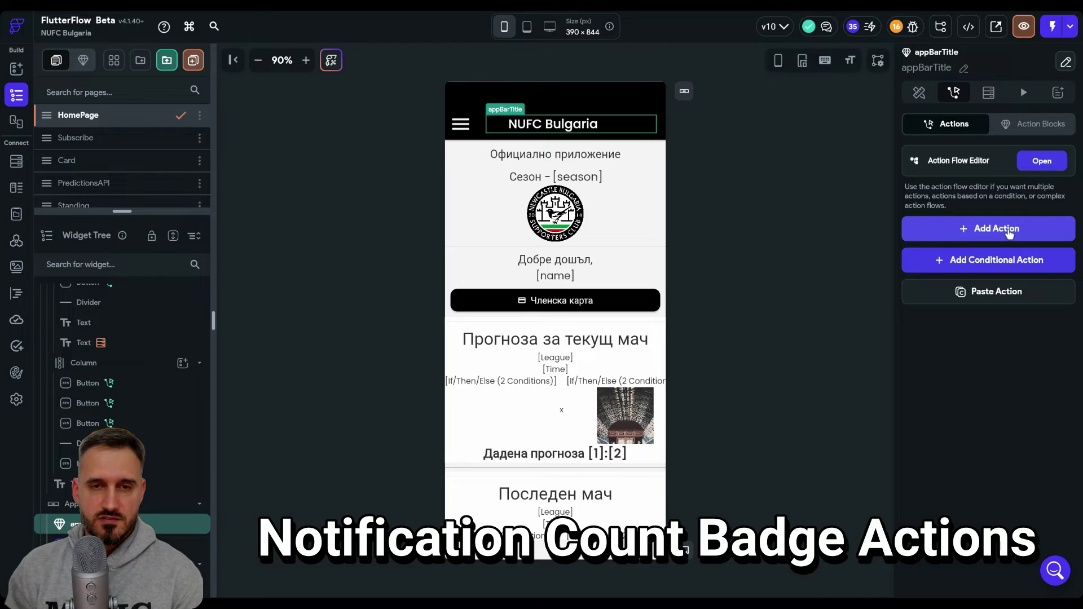
# Step: Add an Update App Badge Count action to the app bar title's On Tap event, finding it with the search term "bad"
pyautogui.click(1010, 229)
pyautogui.click(953, 327)
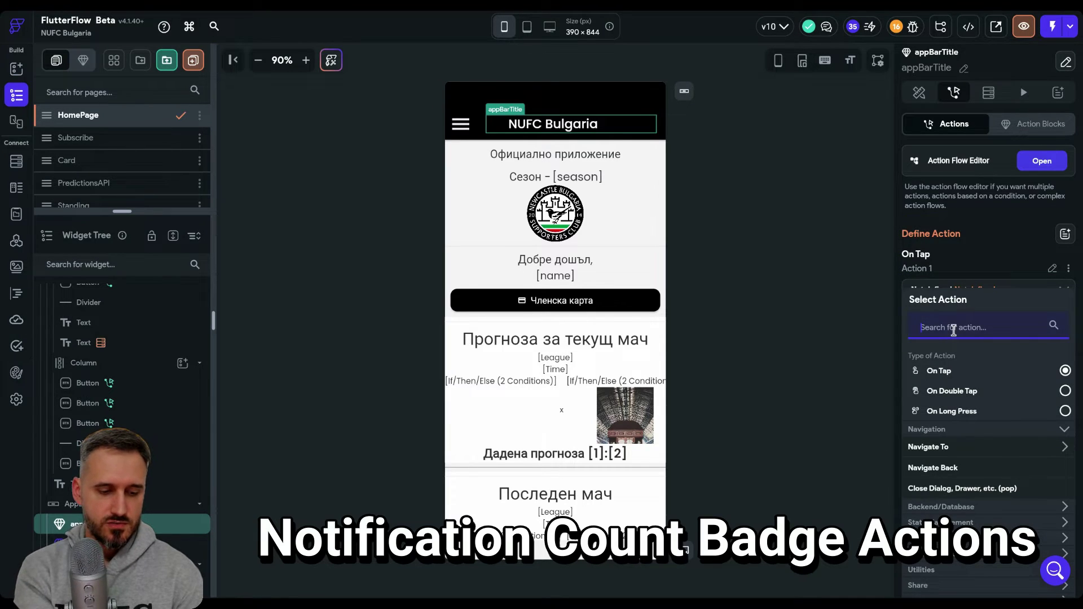
pyautogui.write('bad')
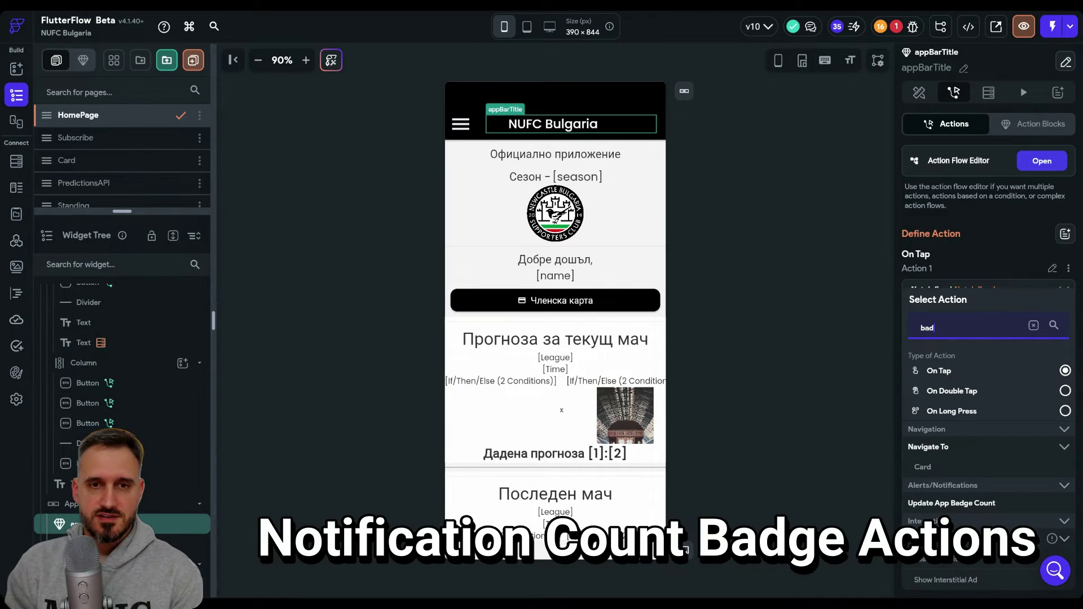
pyautogui.scroll(-1, 990, 391)
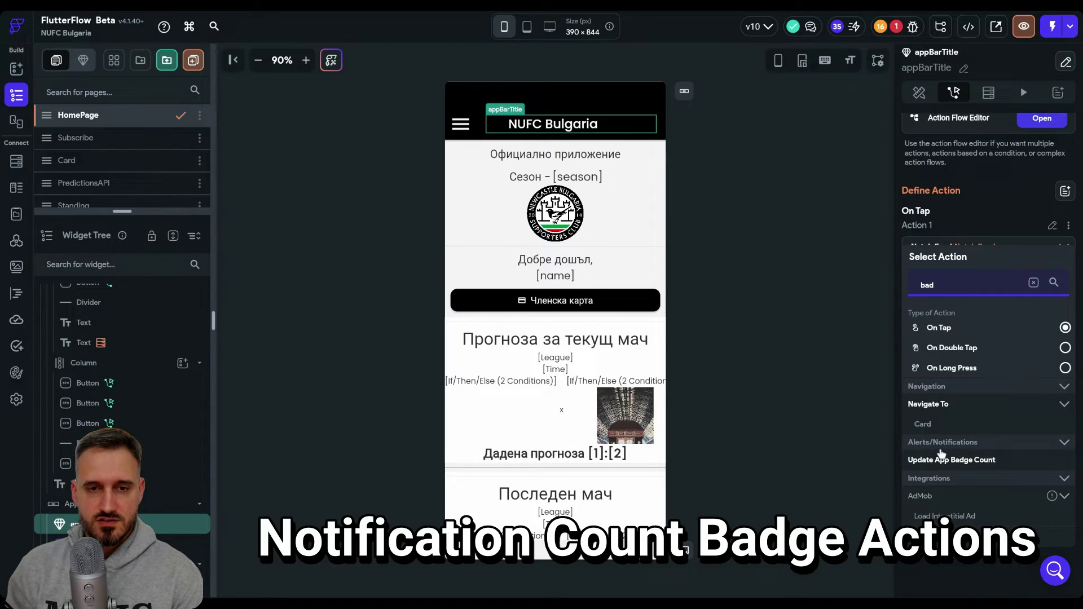
pyautogui.click(966, 461)
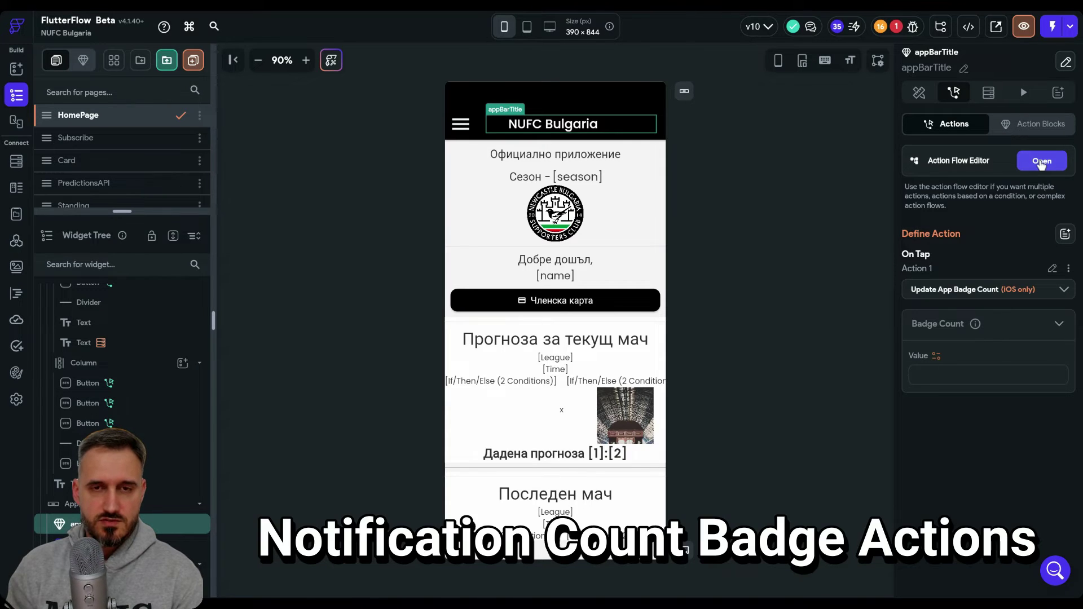
# Step: Open the title's action flow and set the badge count value to 5, also viewing the variable sources offered for it
pyautogui.click(1042, 162)
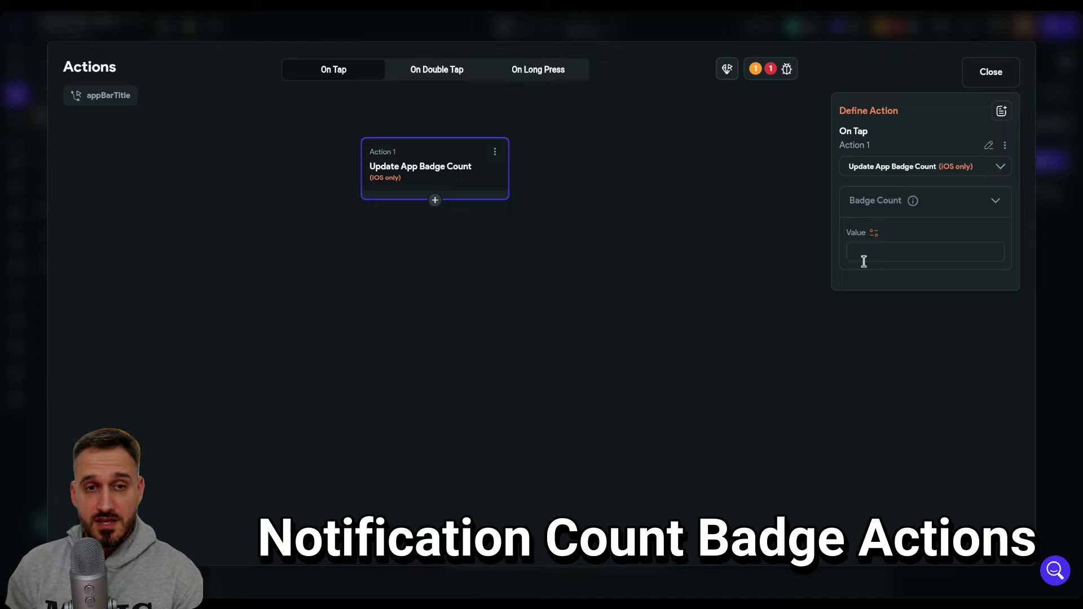
pyautogui.moveTo(913, 205)
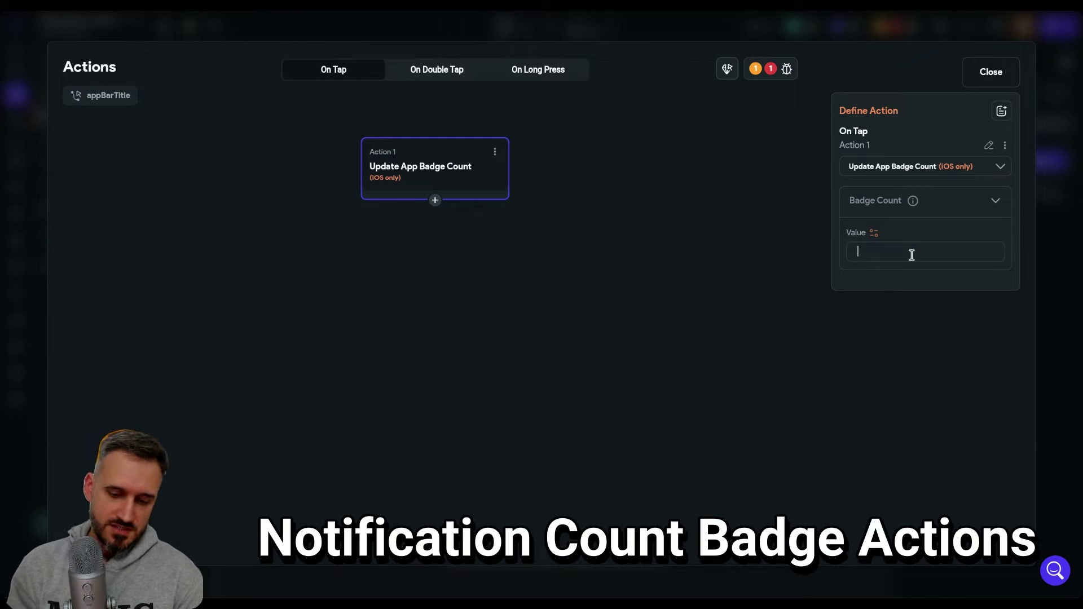
pyautogui.write('5')
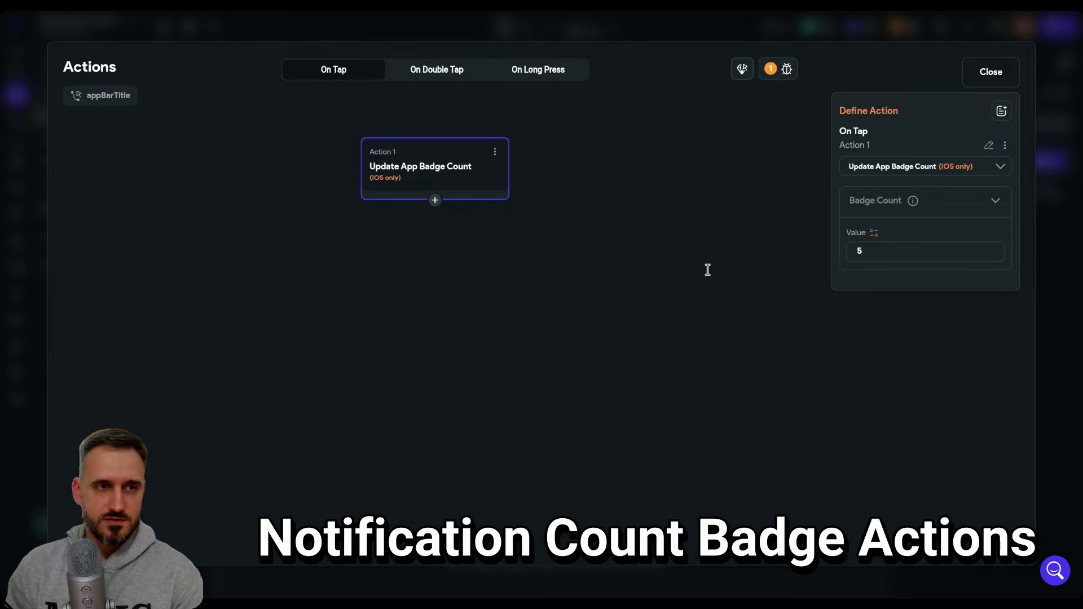
pyautogui.click(874, 233)
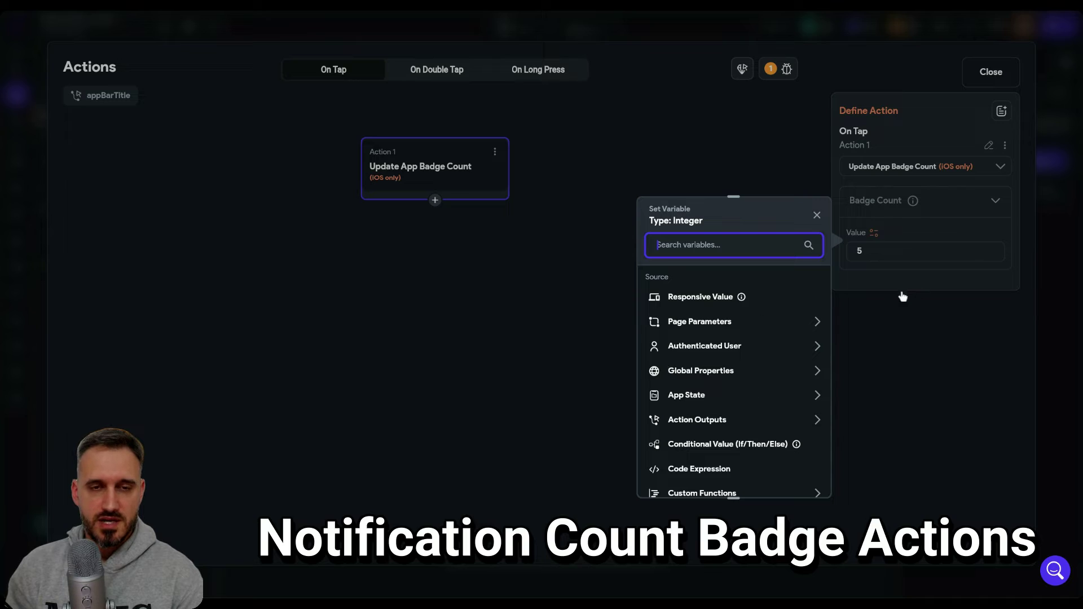
pyautogui.click(884, 257)
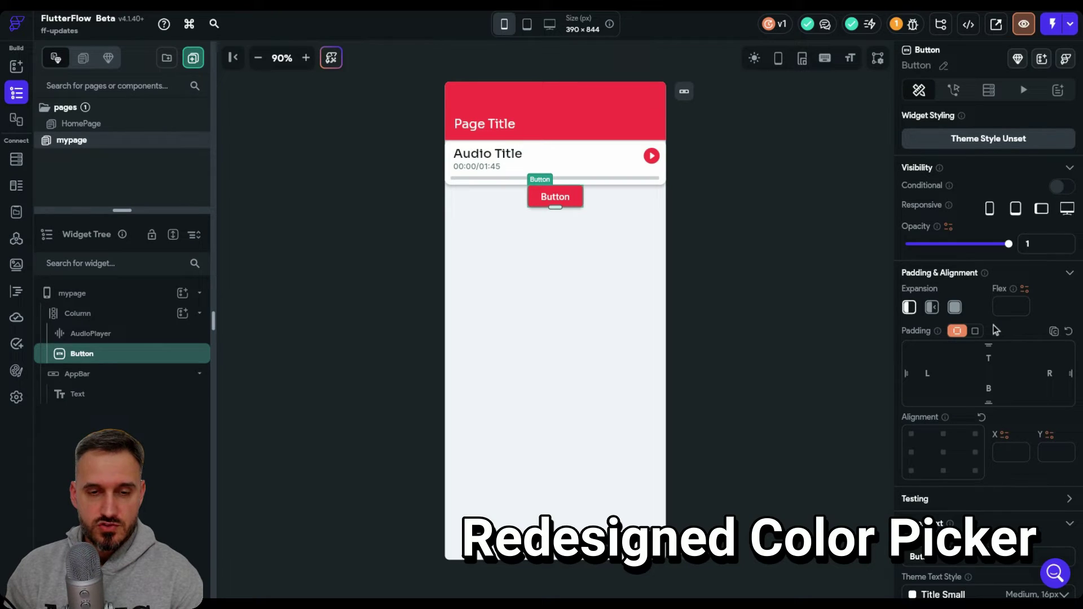
# Step: Open the fill color picker for the button on mypage and examine its theme colors and recent colors
pyautogui.scroll(-3, 996, 330)
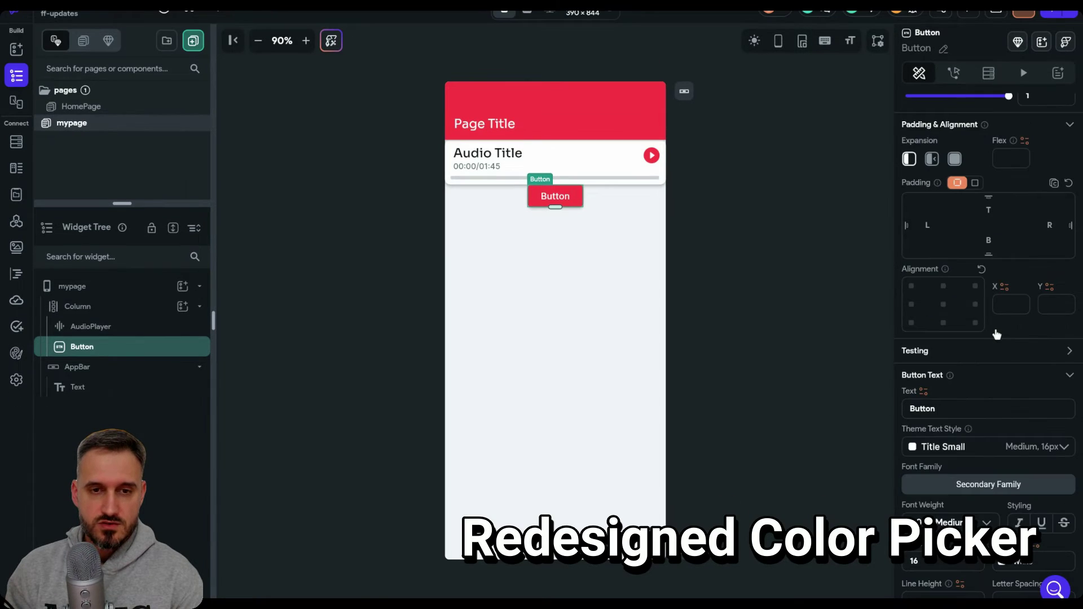
pyautogui.scroll(-8, 992, 345)
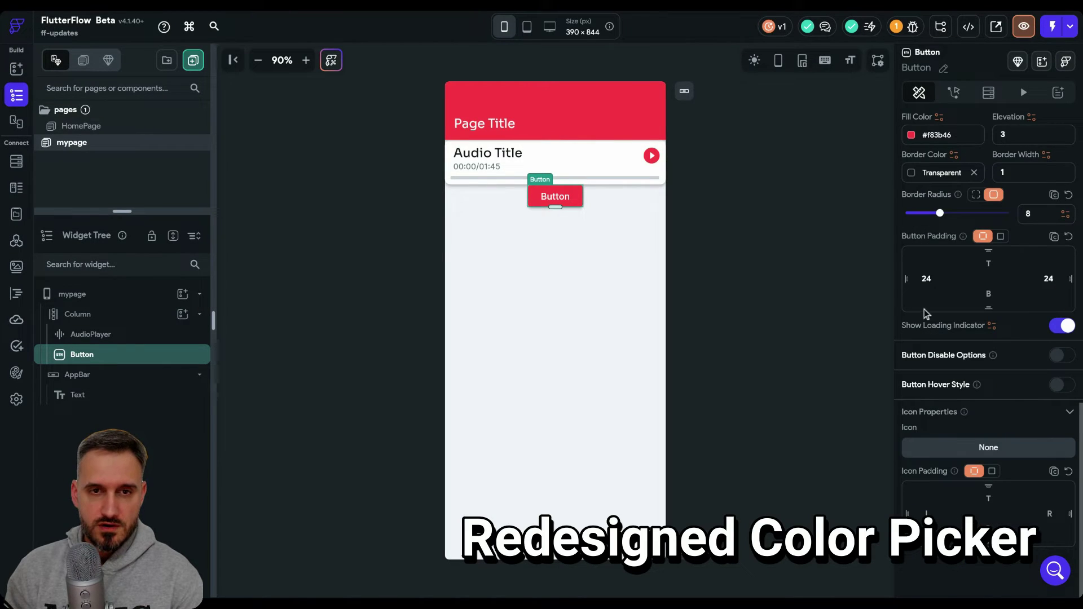
pyautogui.scroll(2, 928, 237)
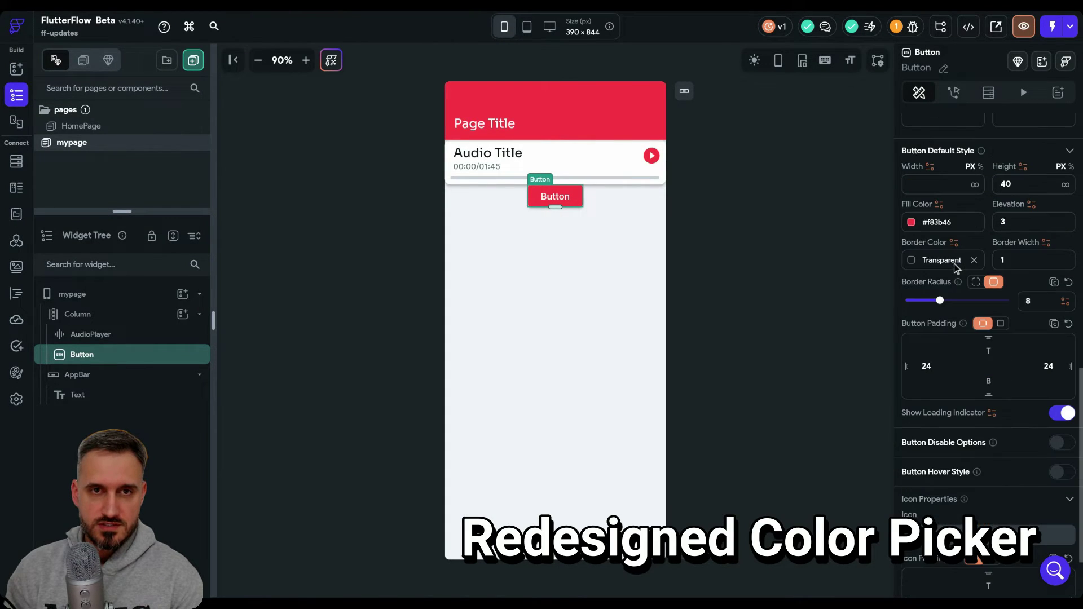
pyautogui.click(911, 224)
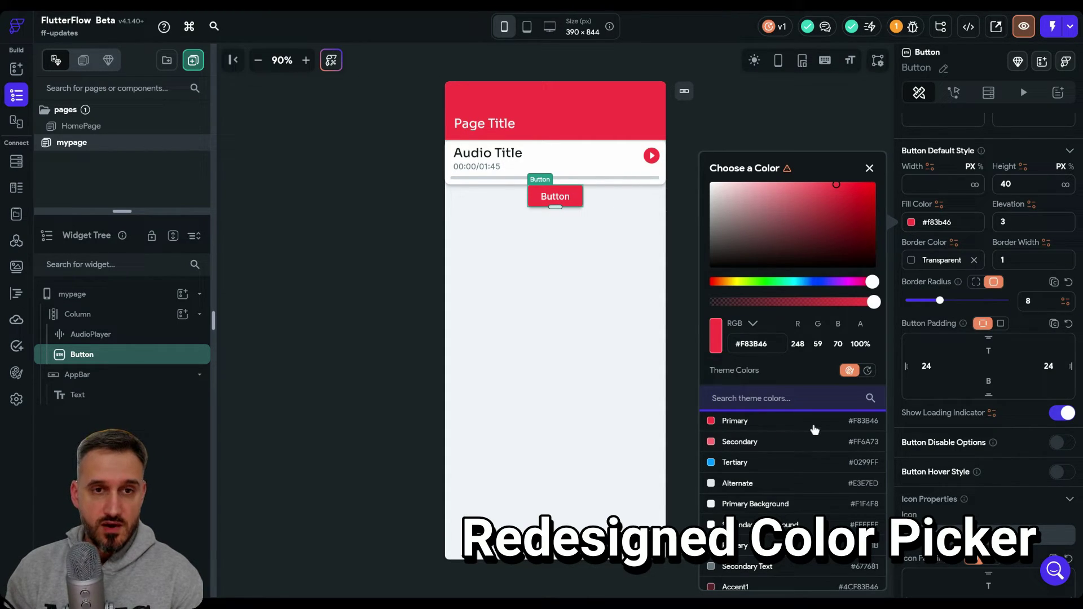
pyautogui.click(802, 397)
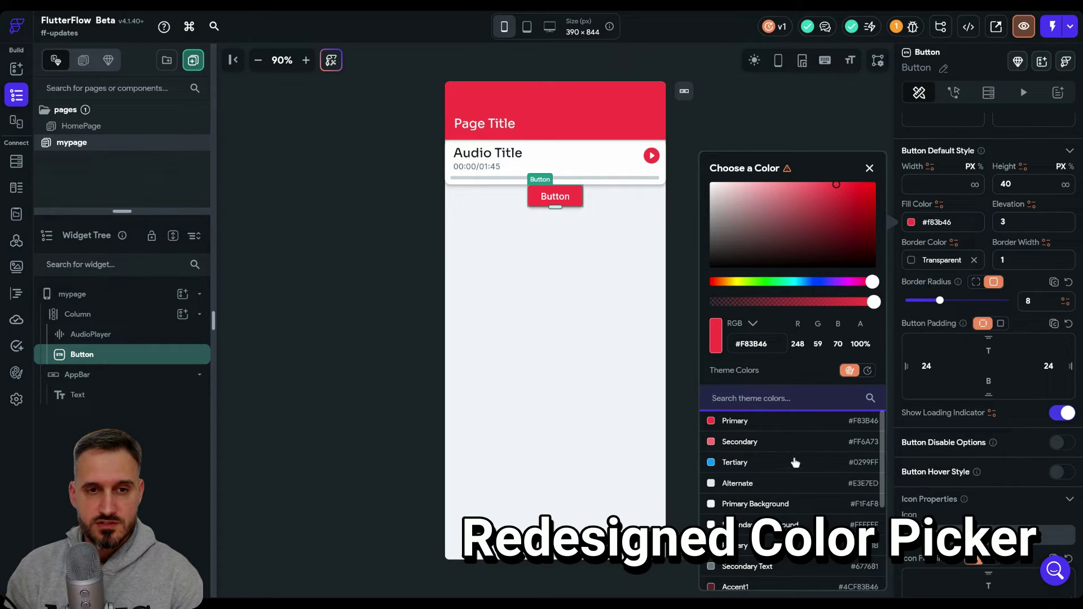
pyautogui.click(868, 370)
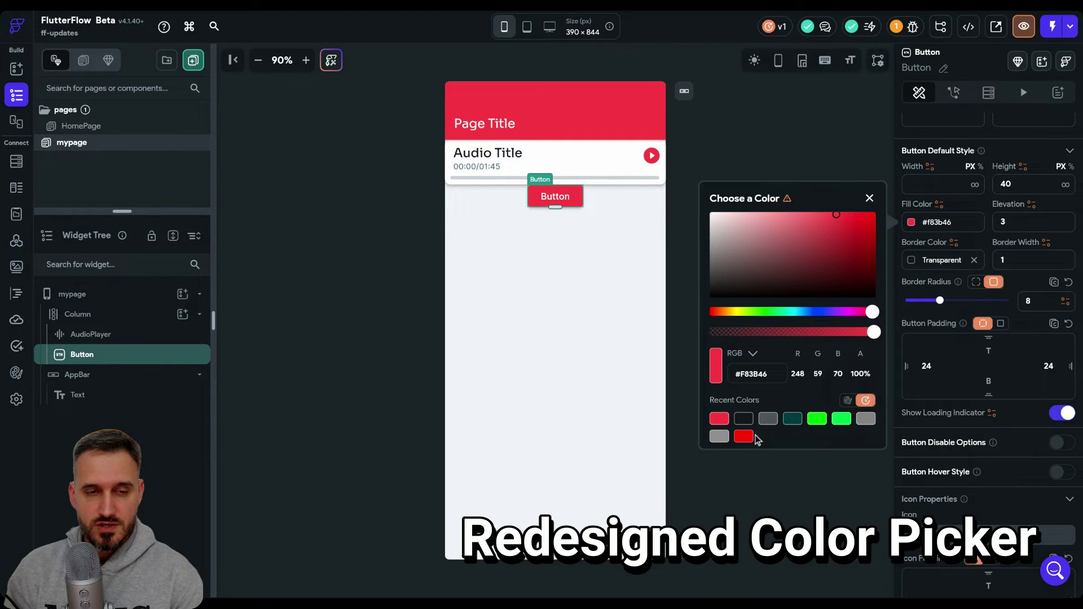
pyautogui.click(848, 402)
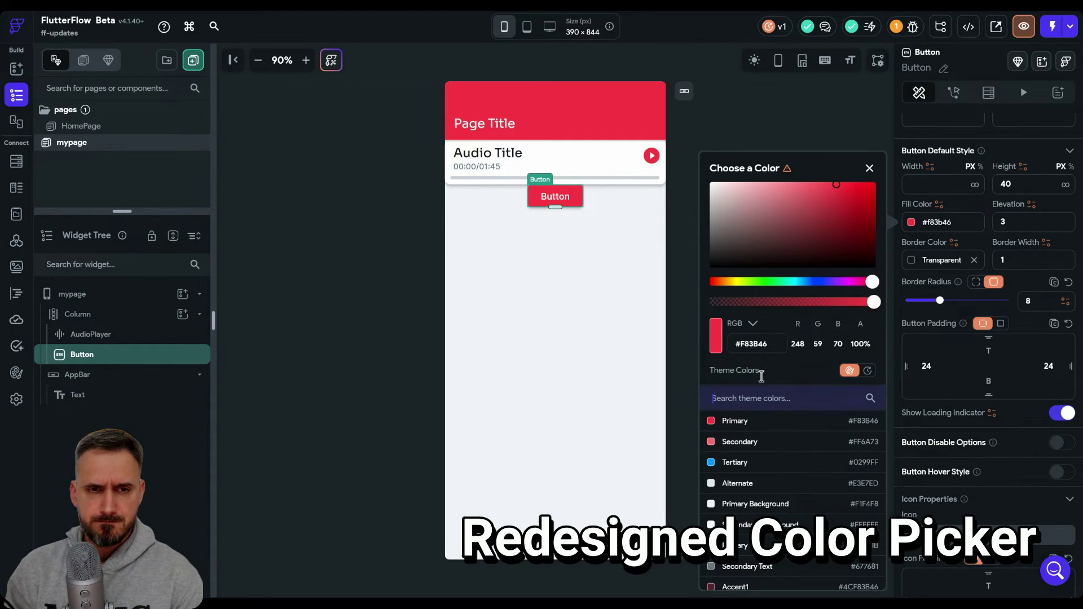
# Step: Examine the fill color's hex value and the color models offered by the picker, keeping RGB
pyautogui.doubleClick(751, 344)
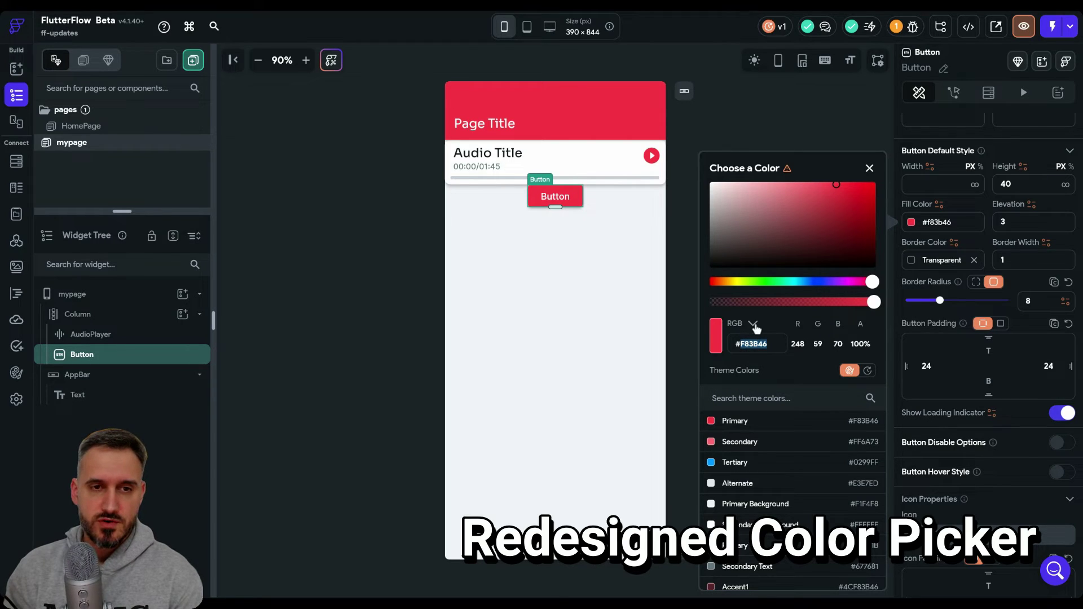
pyautogui.click(755, 326)
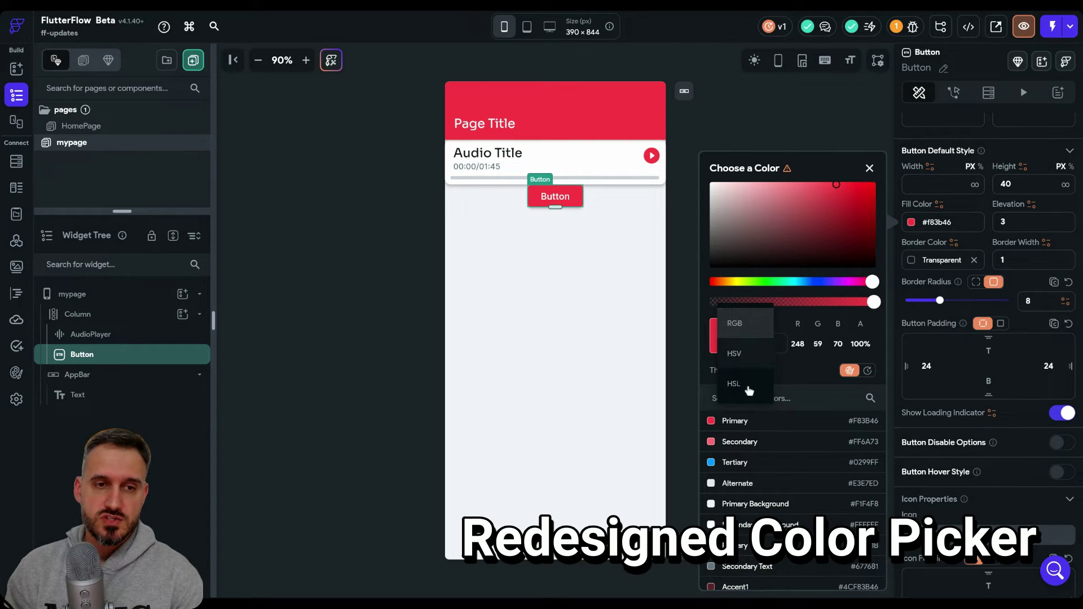
pyautogui.click(782, 346)
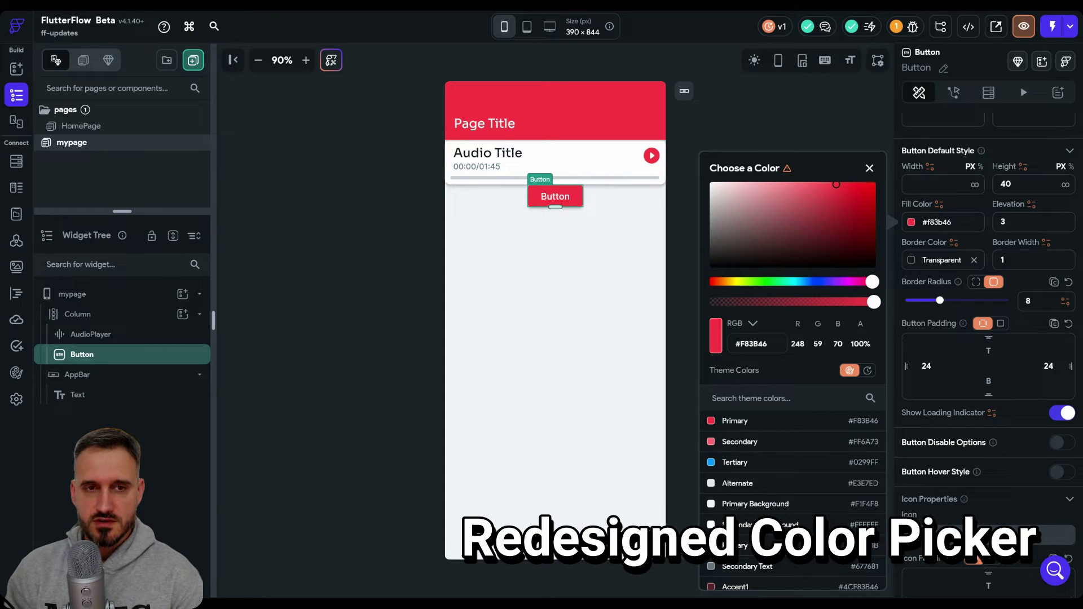
# Step: Set the button's fill color to blue #3B4AF8, trying opacities of 68%, 70% and 94% before restoring 100%
pyautogui.click(819, 282)
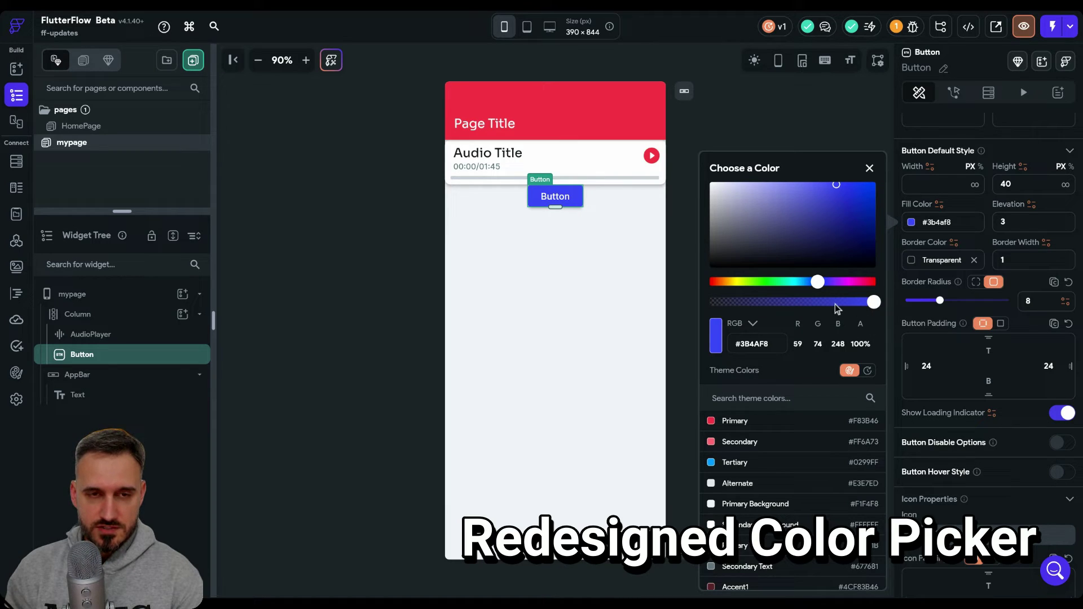
pyautogui.click(825, 305)
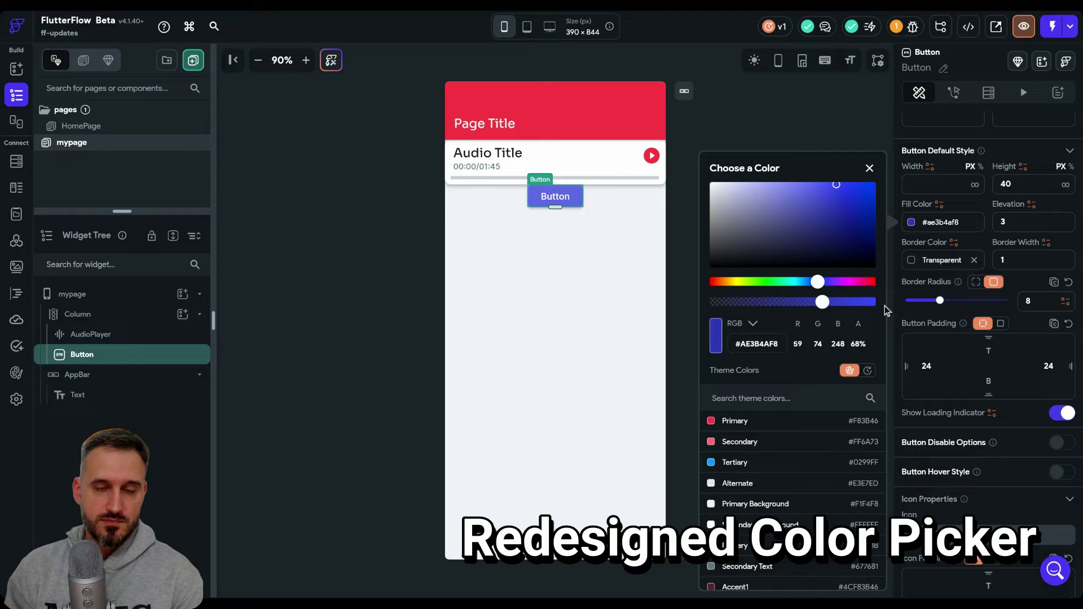
pyautogui.click(826, 304)
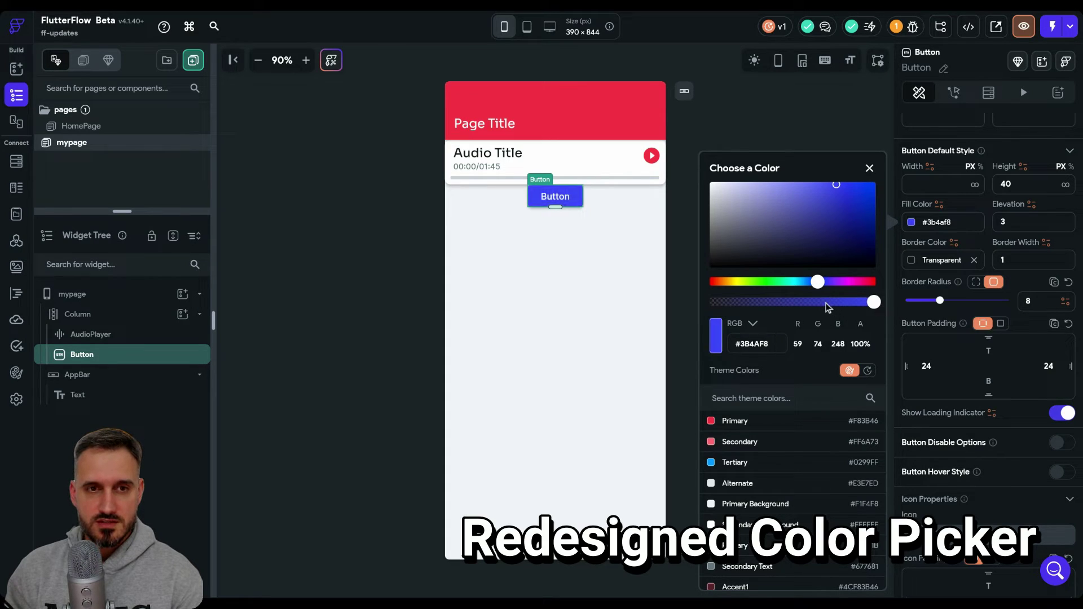
pyautogui.click(861, 305)
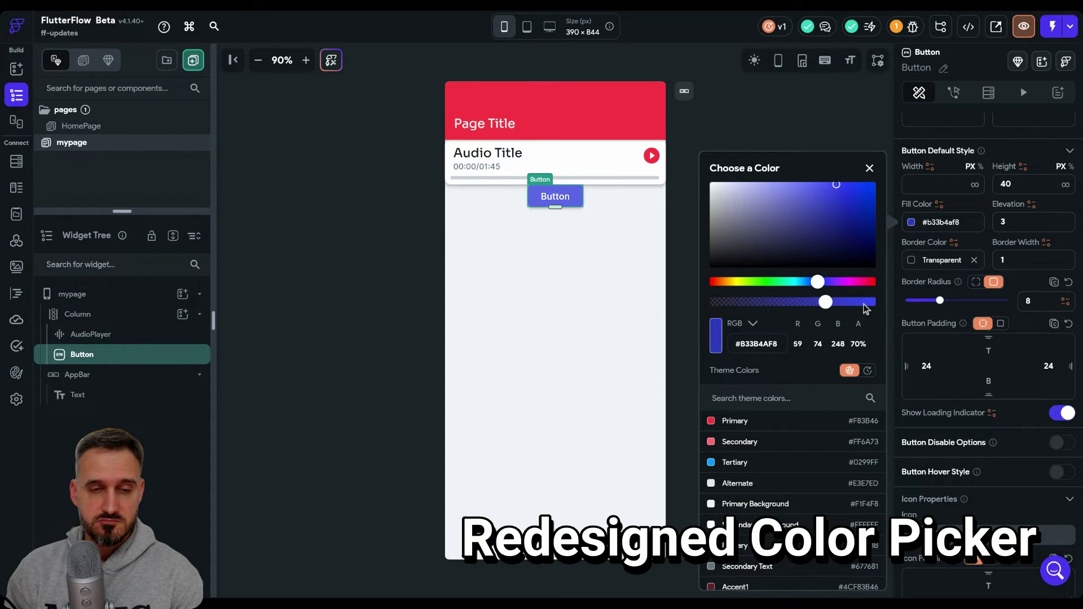
pyautogui.click(864, 303)
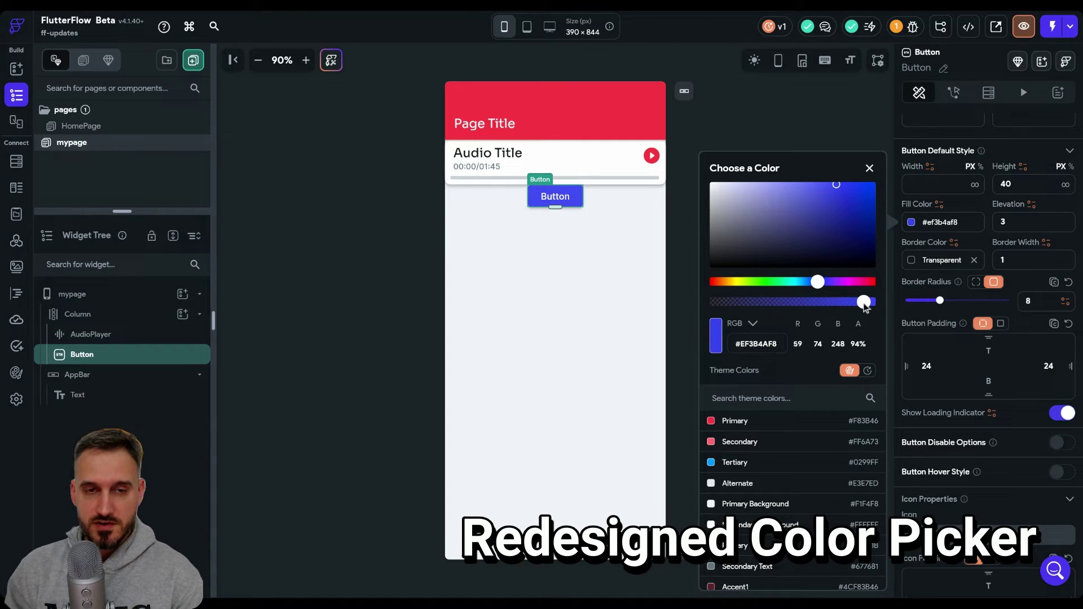
pyautogui.click(880, 304)
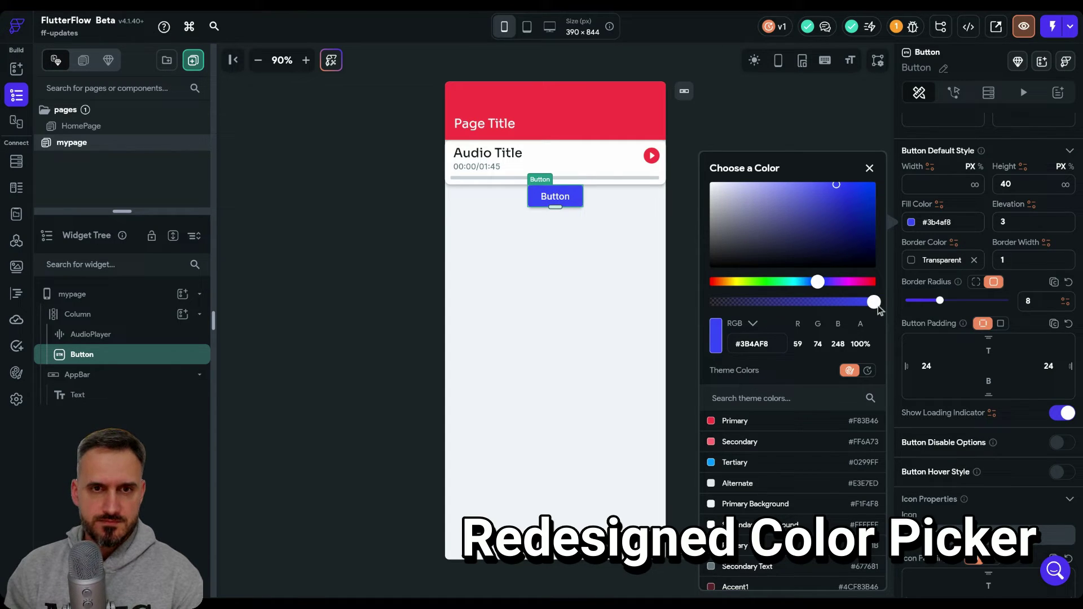
pyautogui.click(870, 169)
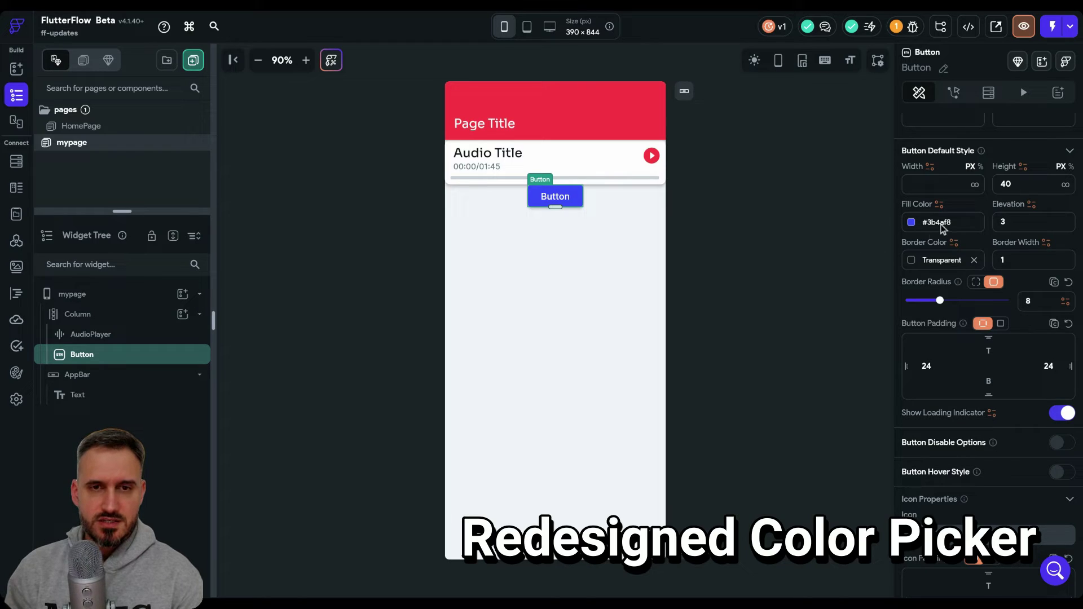
# Step: Highlight the button's fill color code, then reopen its color picker and close it without changing the color
pyautogui.click(960, 222)
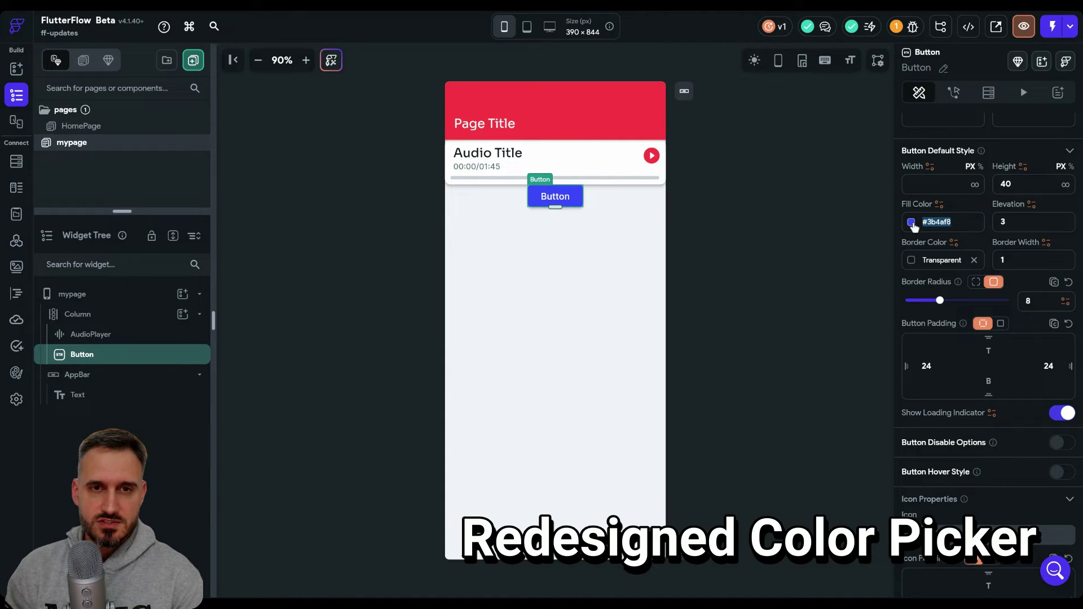
pyautogui.click(983, 225)
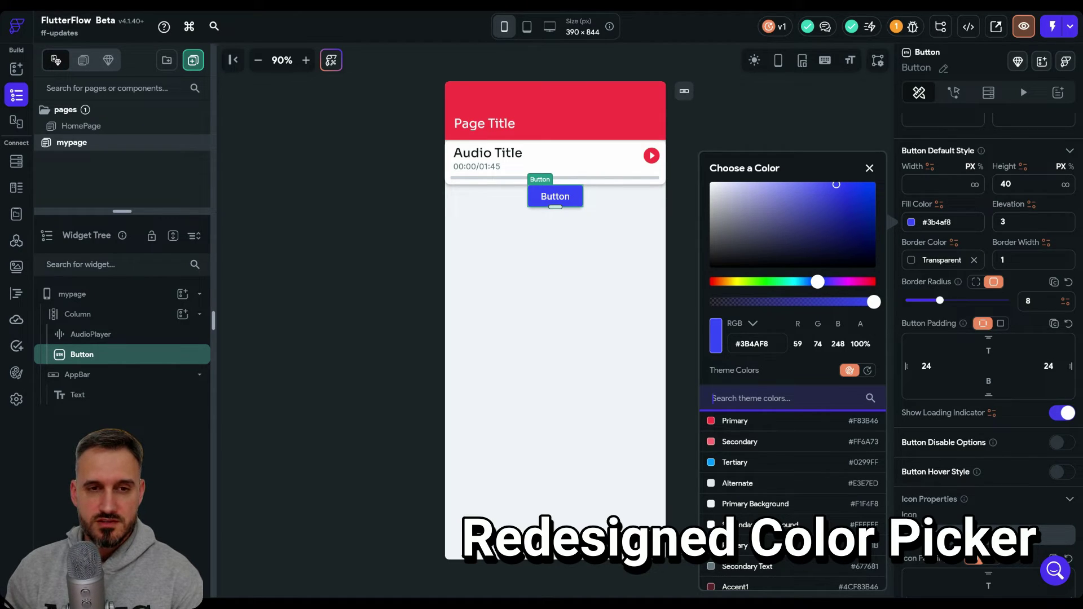
pyautogui.click(870, 169)
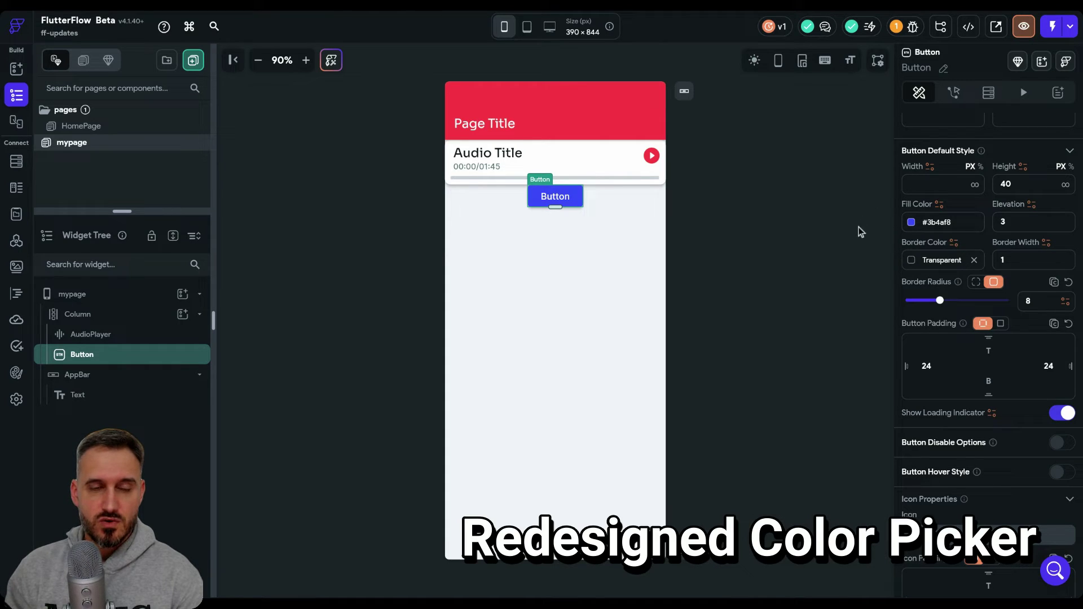
# Step: Set the button's border color to the Primary theme color and its border width to 10, then deselect the button
pyautogui.click(912, 261)
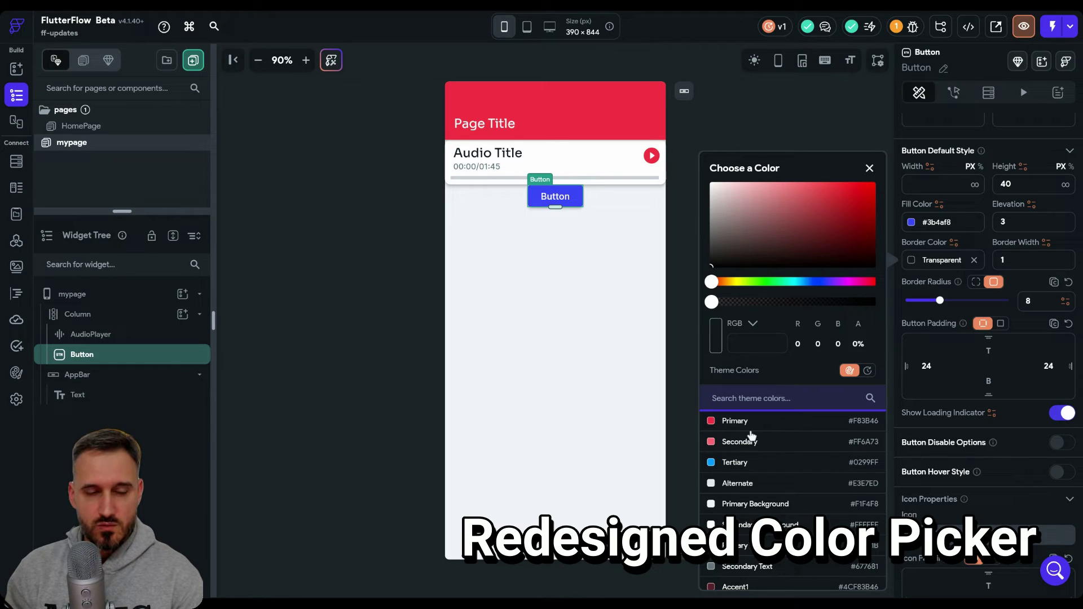
pyautogui.click(715, 425)
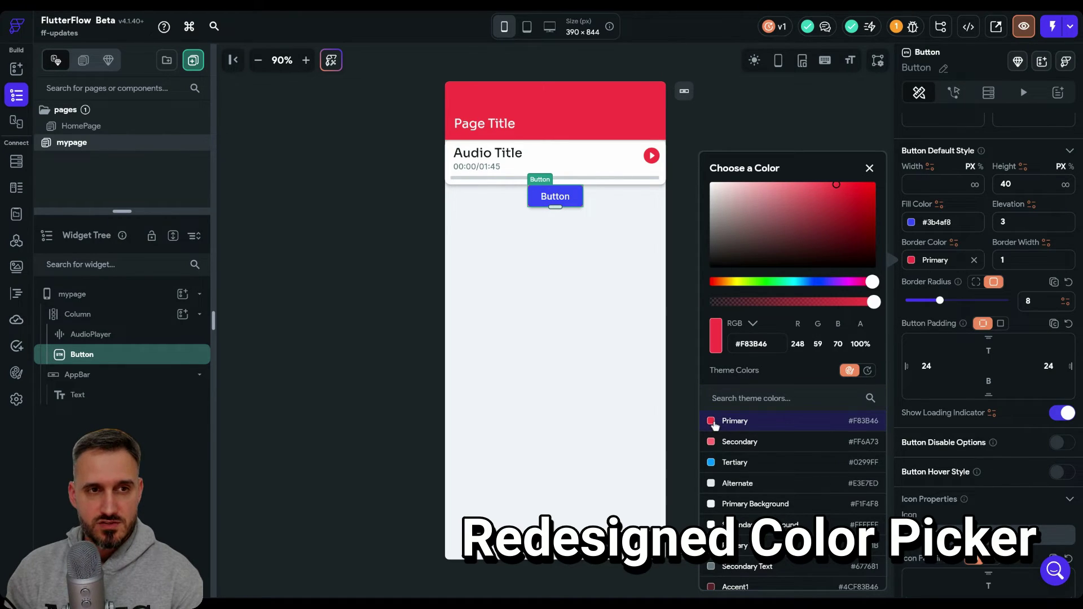
pyautogui.click(814, 135)
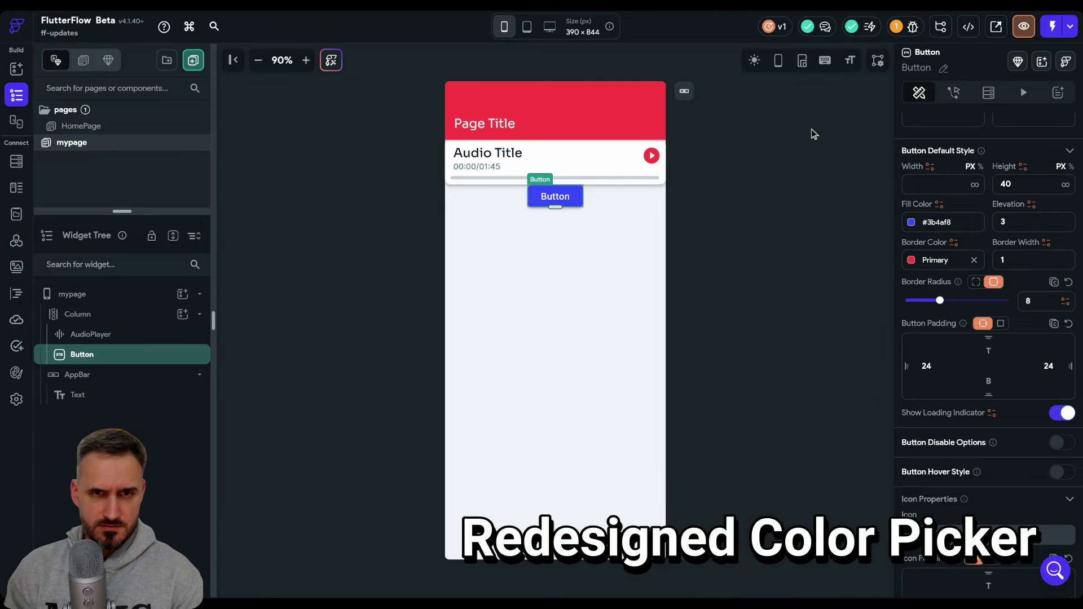
pyautogui.doubleClick(1005, 261)
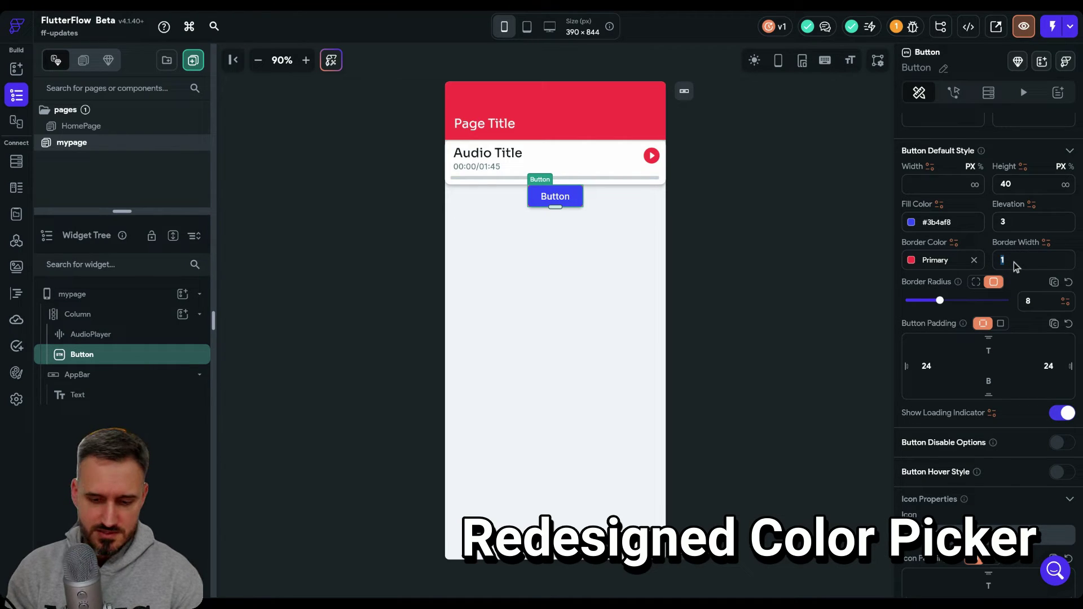
pyautogui.write('10')
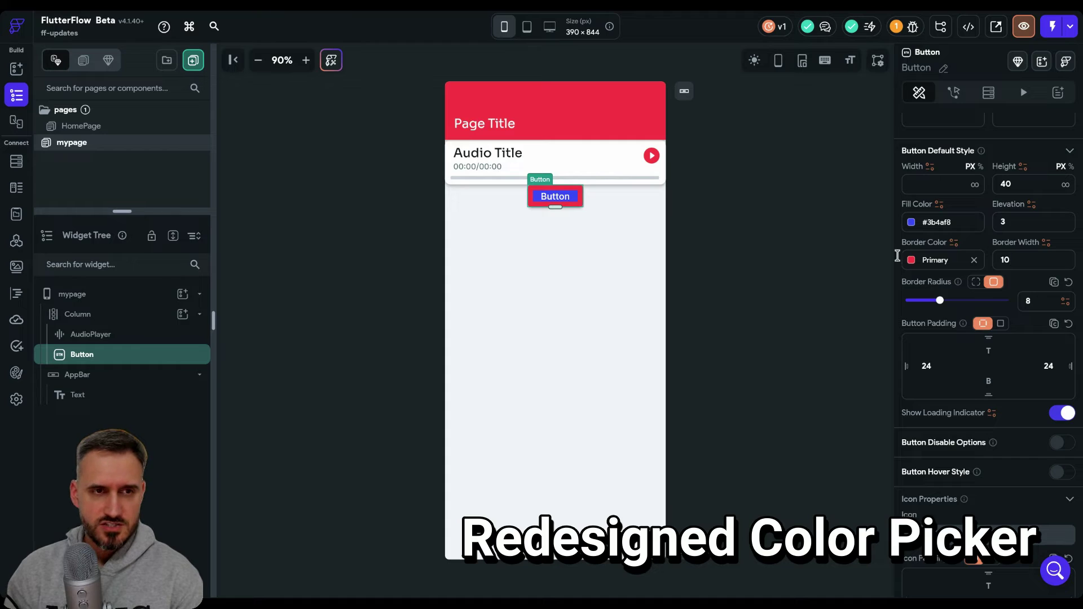
pyautogui.click(593, 220)
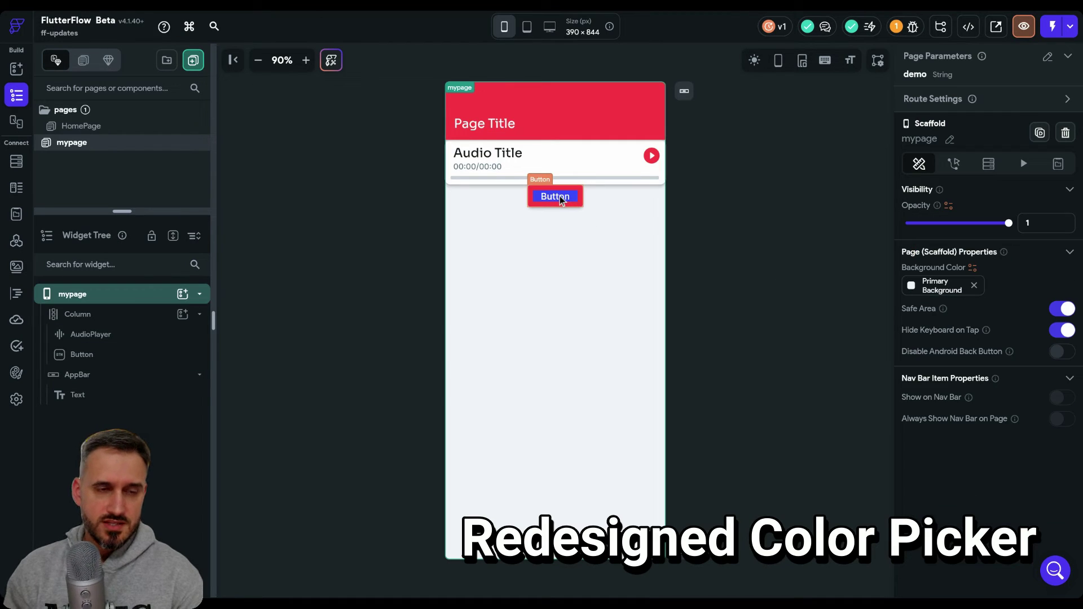
# Step: Select the button on the page and clear its Primary border color so it is unset
pyautogui.click(488, 159)
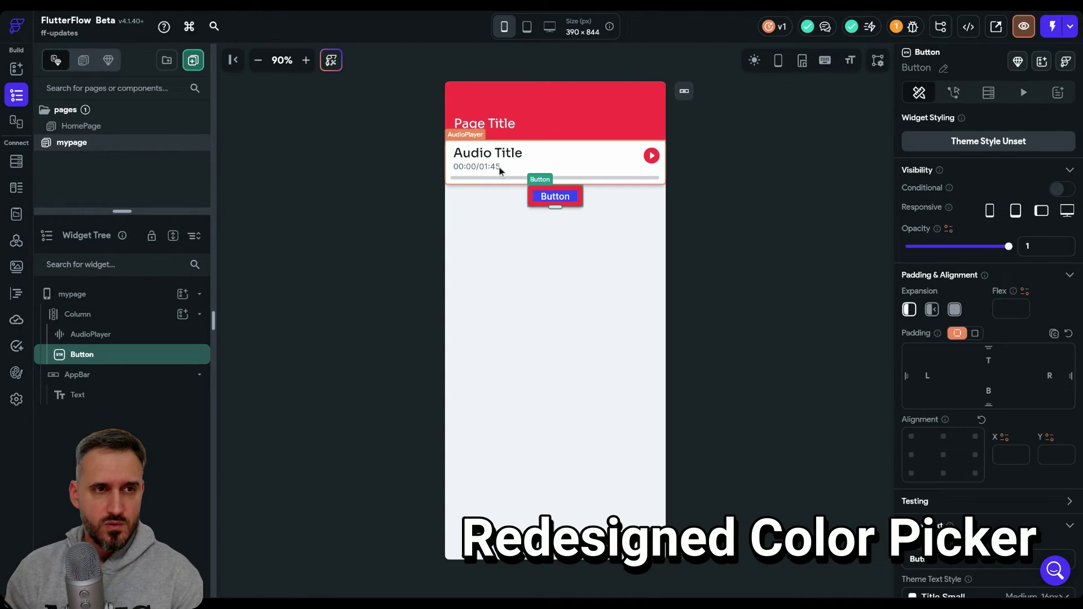
pyautogui.scroll(-5, 1005, 330)
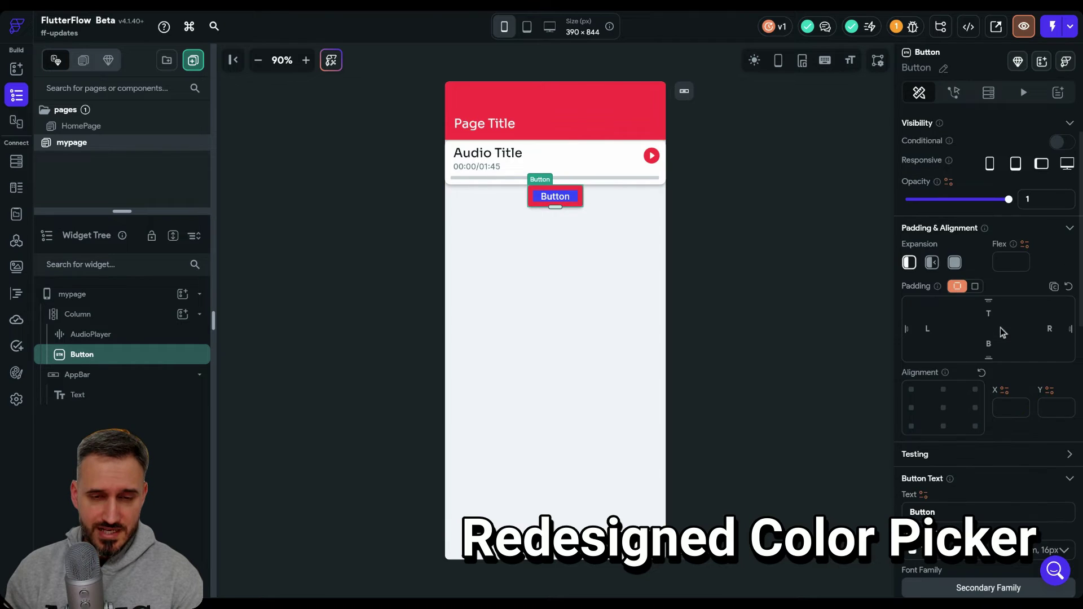
pyautogui.scroll(-4, 1003, 333)
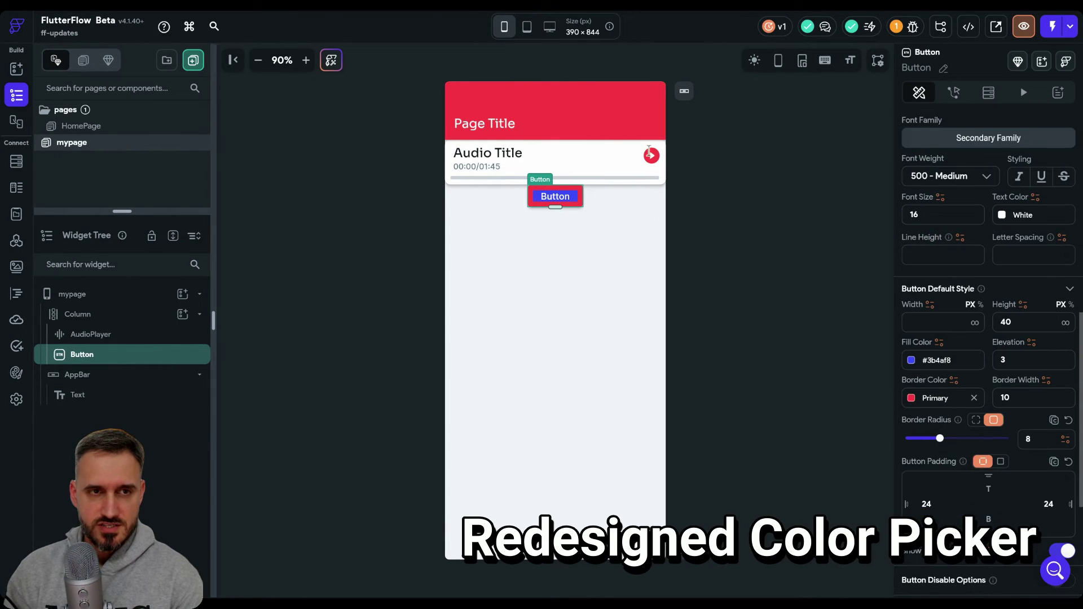
pyautogui.click(307, 59)
pyautogui.click(307, 60)
pyautogui.click(307, 60)
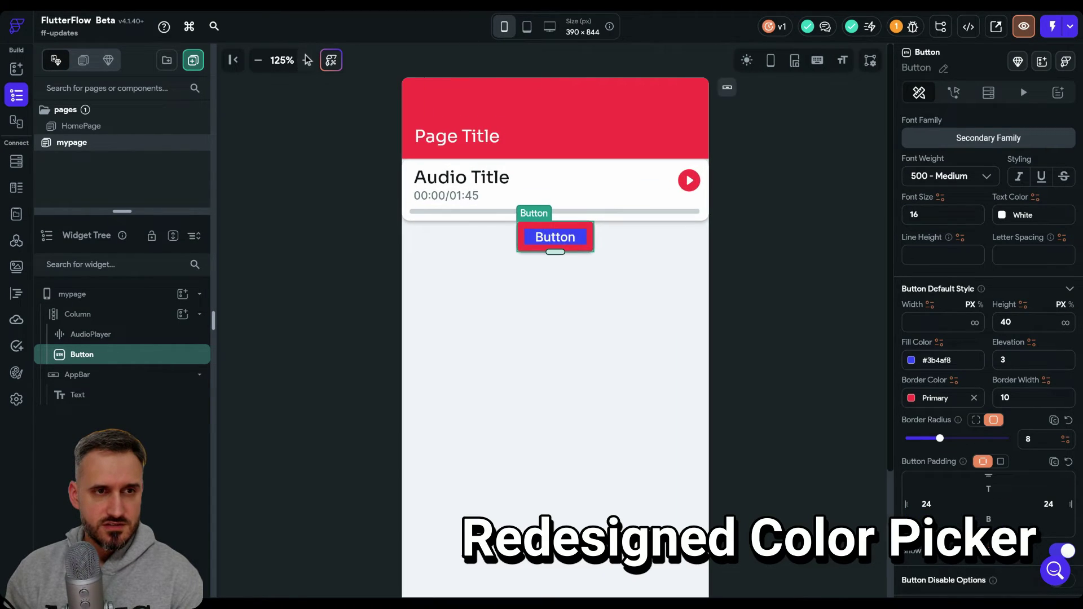
pyautogui.click(307, 60)
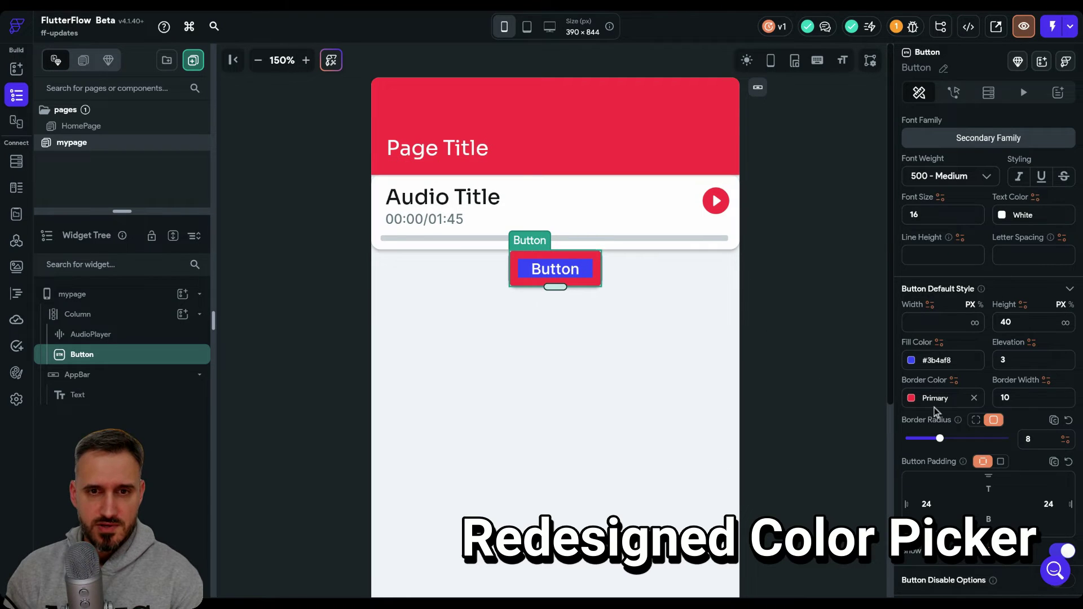
pyautogui.click(974, 399)
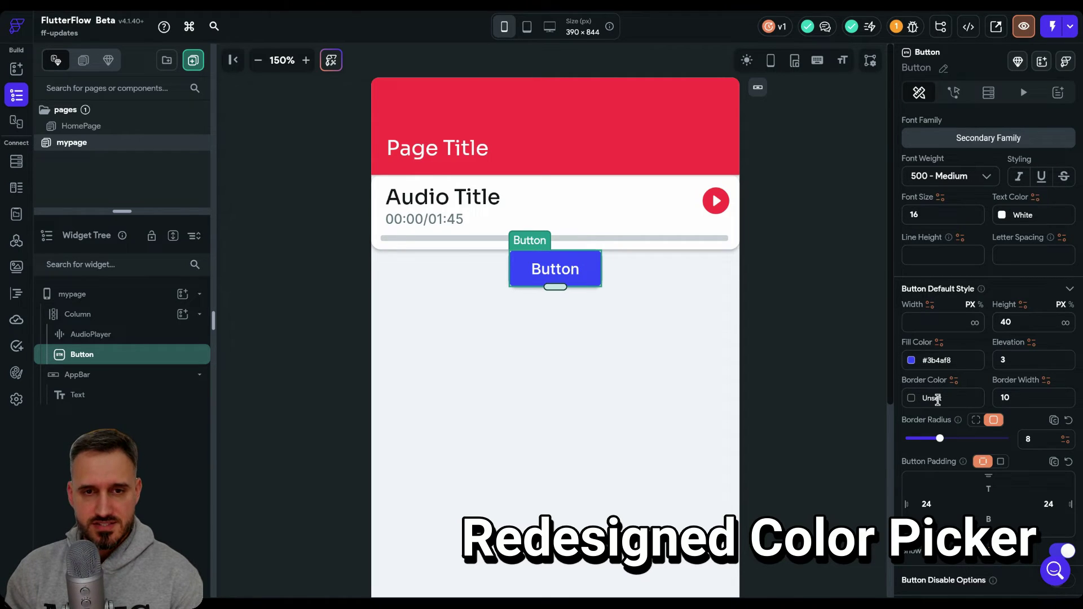
# Step: Set the button's fill color to the Tertiary theme color and close the color picker
pyautogui.click(942, 362)
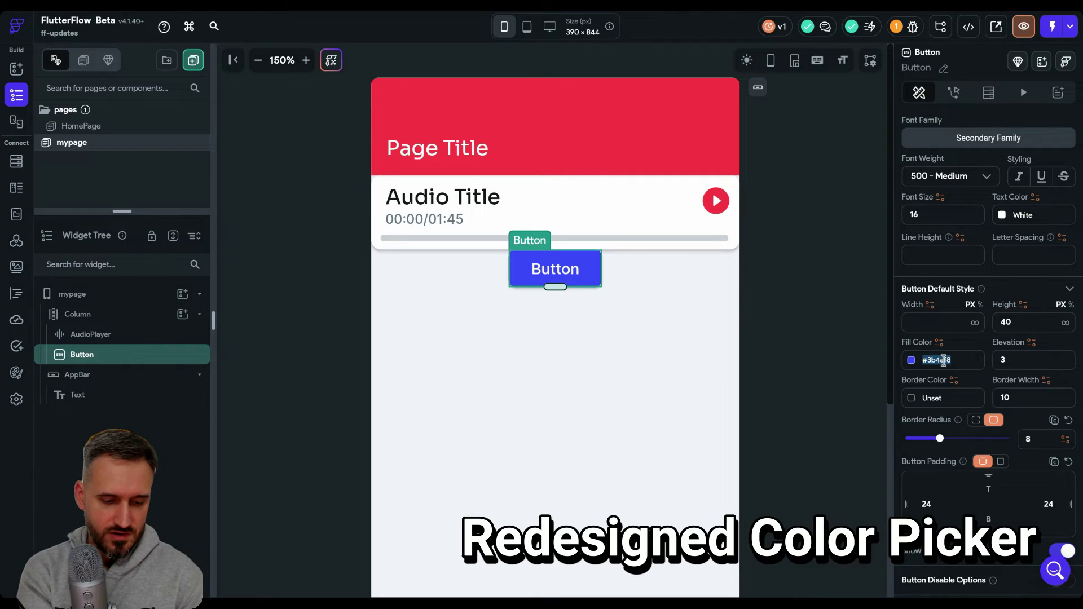
pyautogui.press('BackSpace')
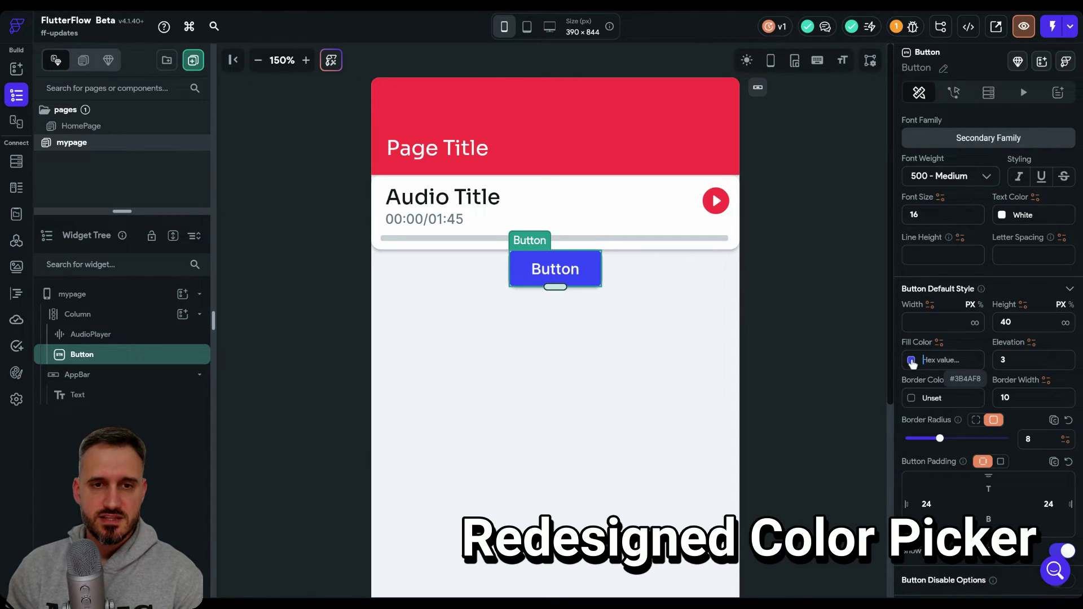
pyautogui.click(912, 362)
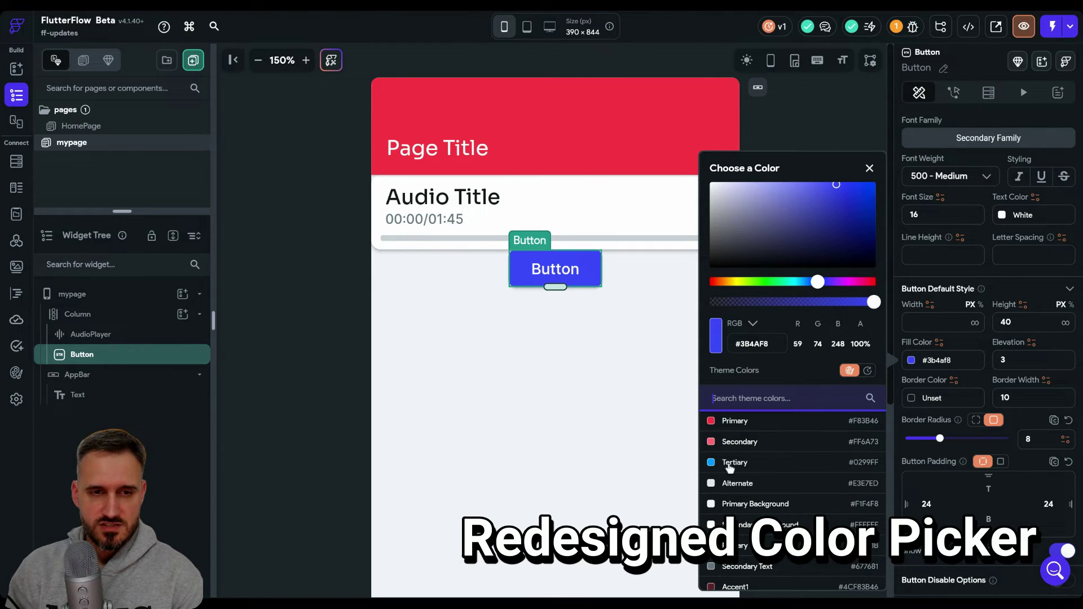
pyautogui.click(712, 463)
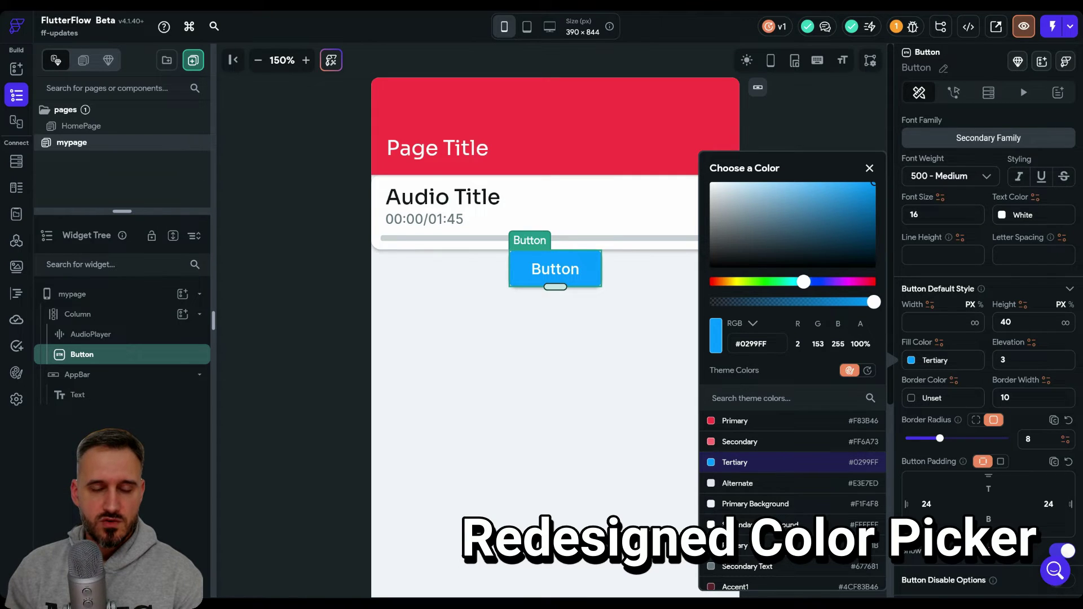
pyautogui.click(848, 132)
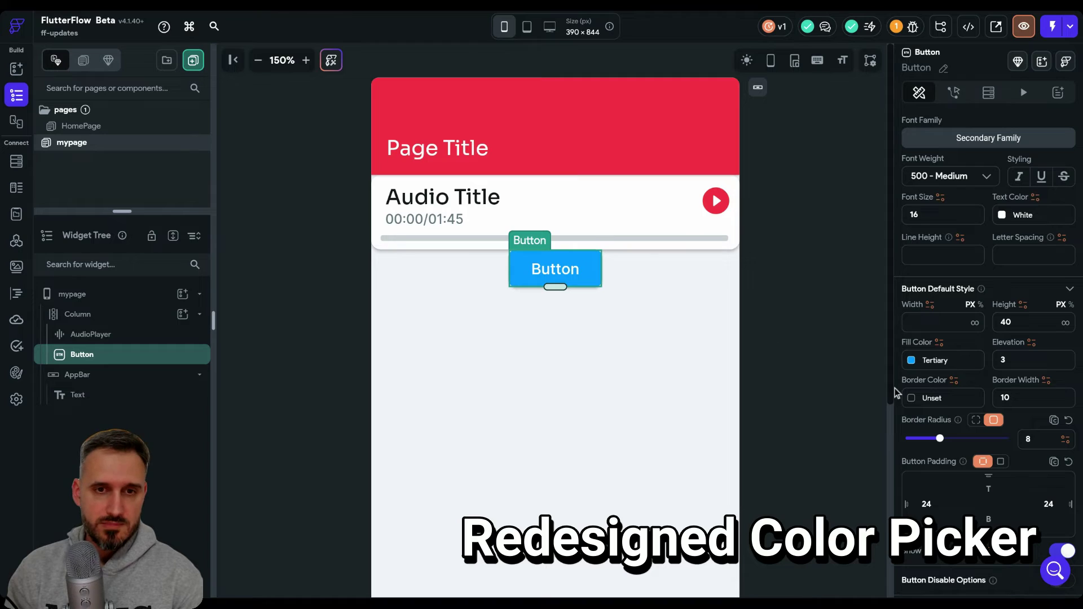
# Step: Reopen the button's fill color picker, look through the theme colors list and close it without changing the color
pyautogui.moveTo(914, 364)
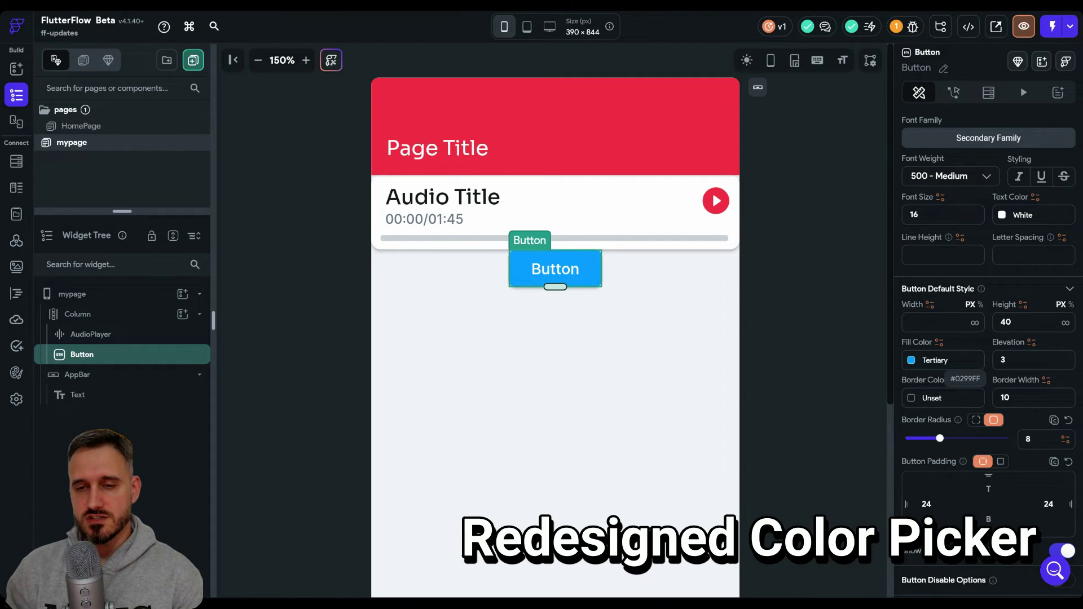
pyautogui.click(914, 364)
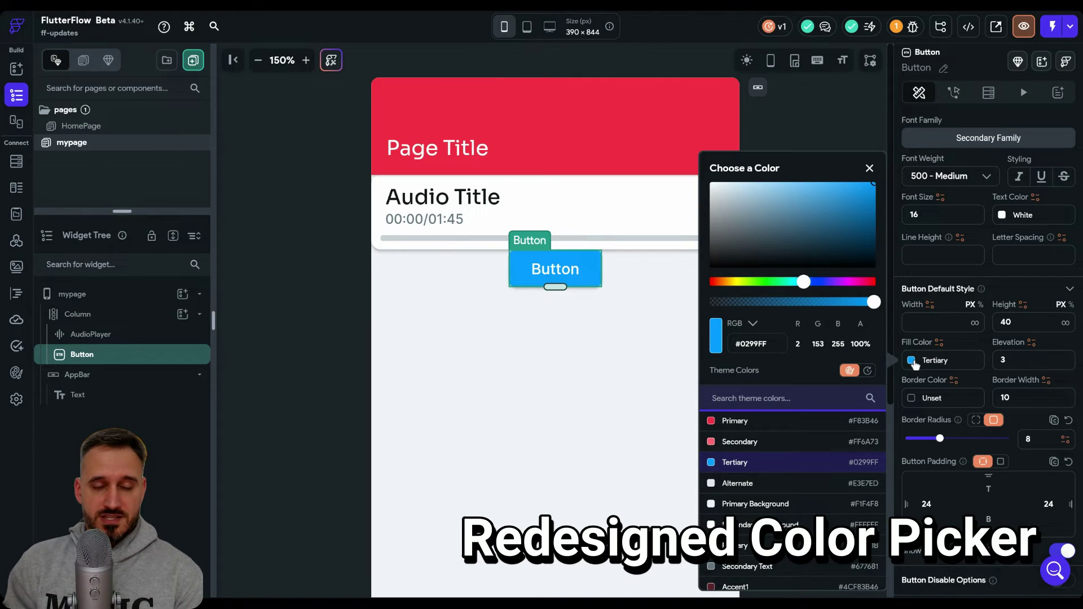
pyautogui.scroll(-3, 807, 460)
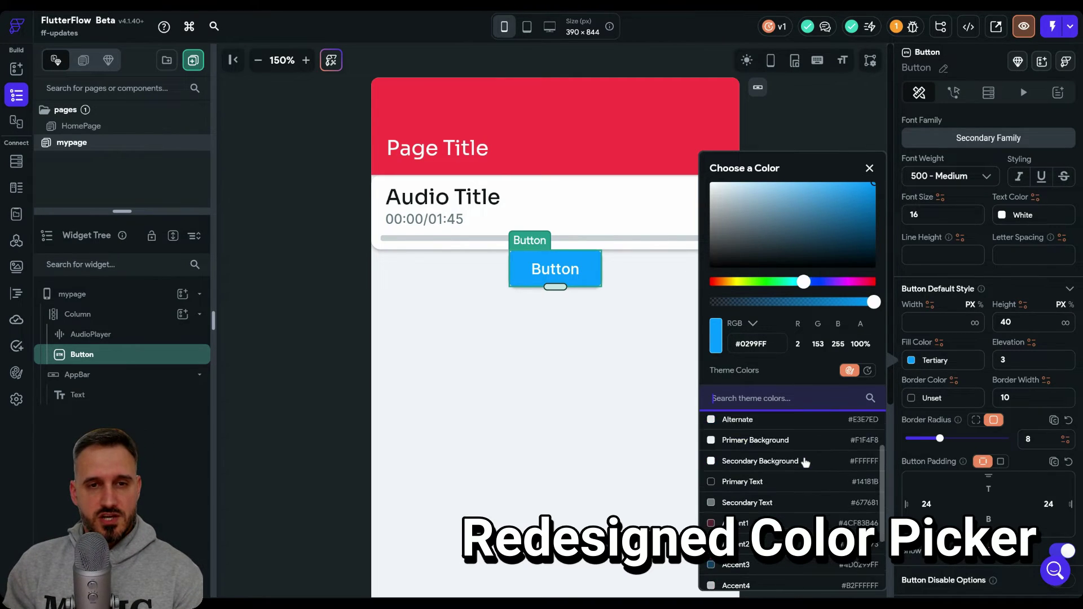
pyautogui.scroll(3, 809, 483)
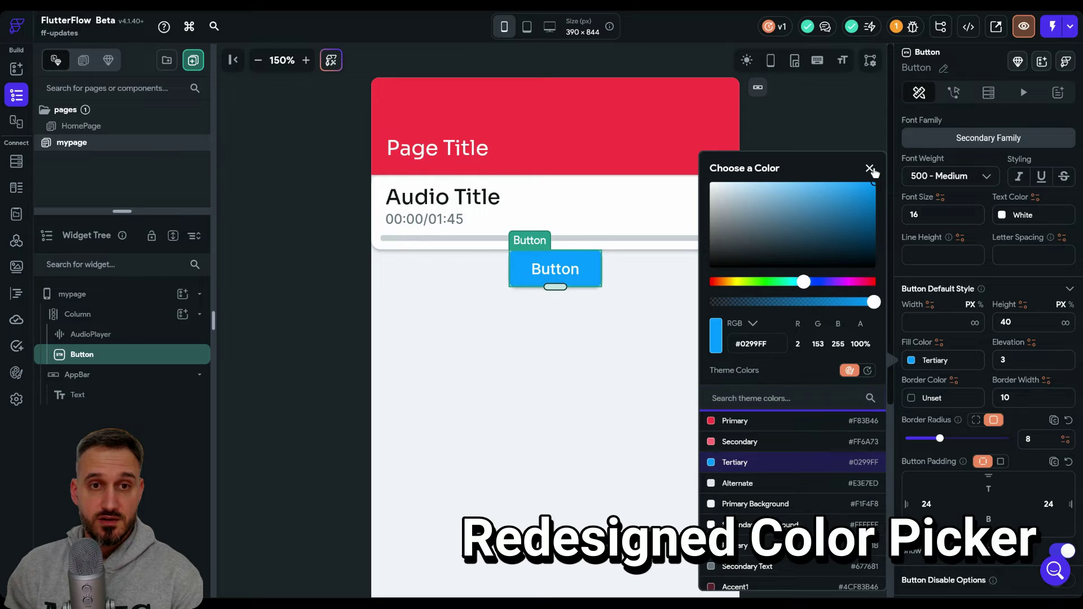
pyautogui.click(870, 169)
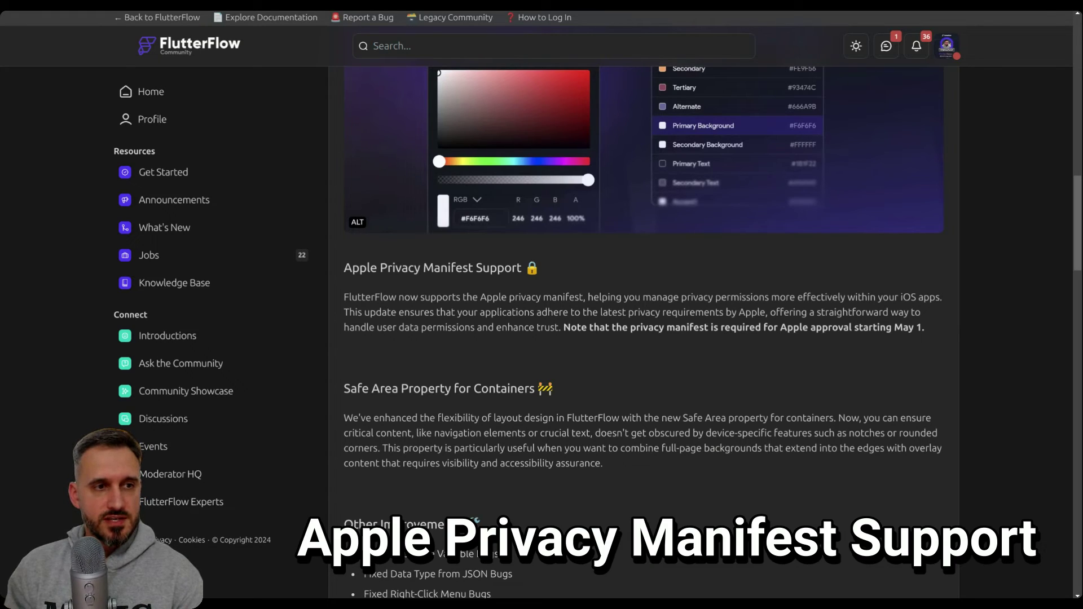
# Step: Switch to the FlutterFlow Community release post and highlight the Apple Privacy Manifest Support heading, then its description
pyautogui.tripleClick(362, 269)
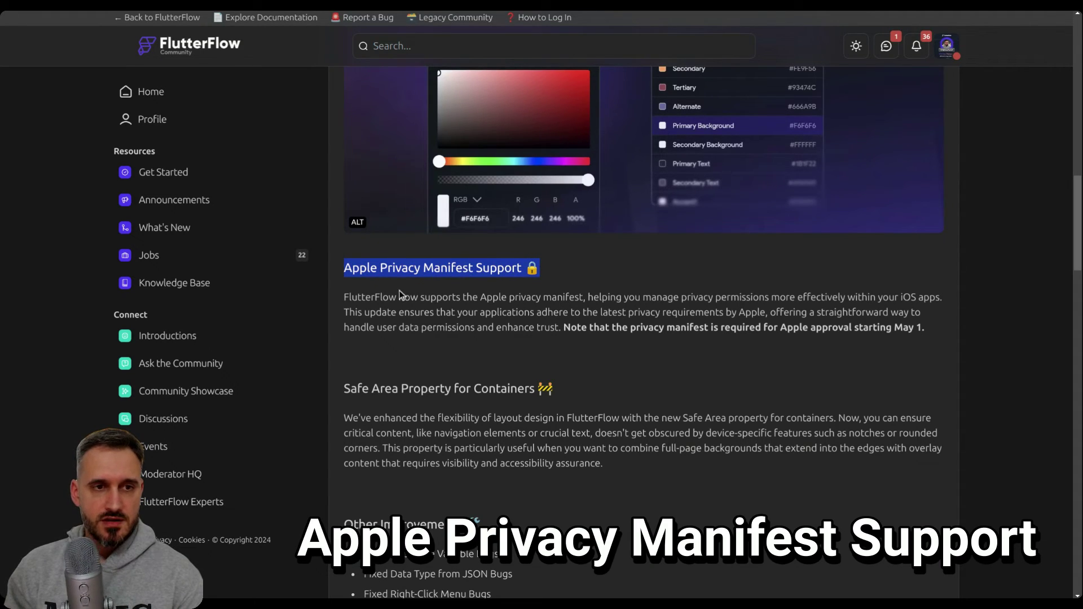
pyautogui.tripleClick(367, 298)
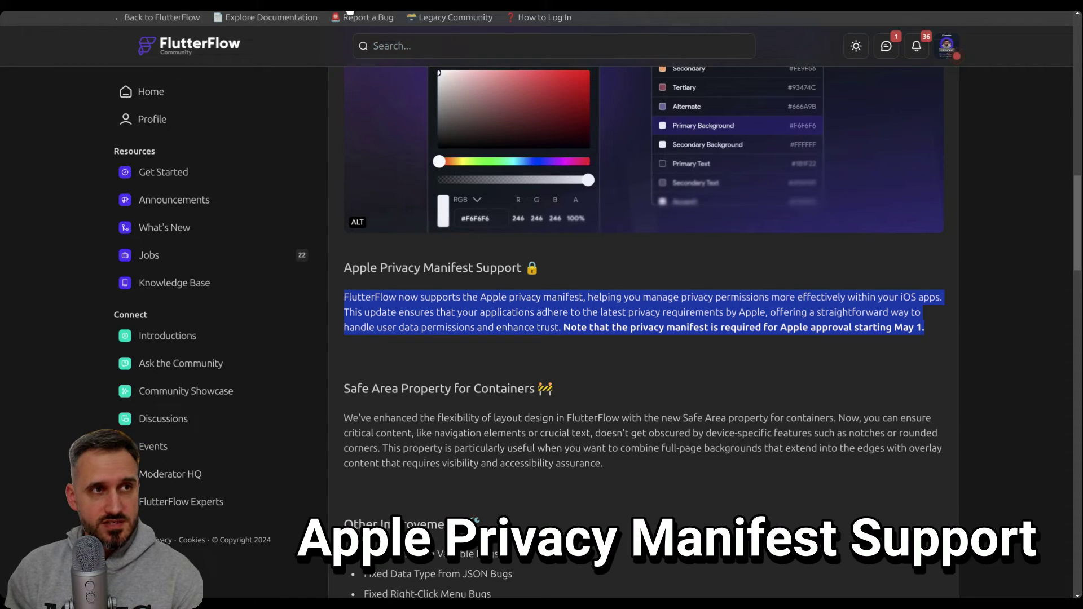
# Step: Switch to the App Store Deployment page in FlutterFlow Docs and review its FAQs on the ITMS-91053 missing API declaration issue
pyautogui.click(349, 9)
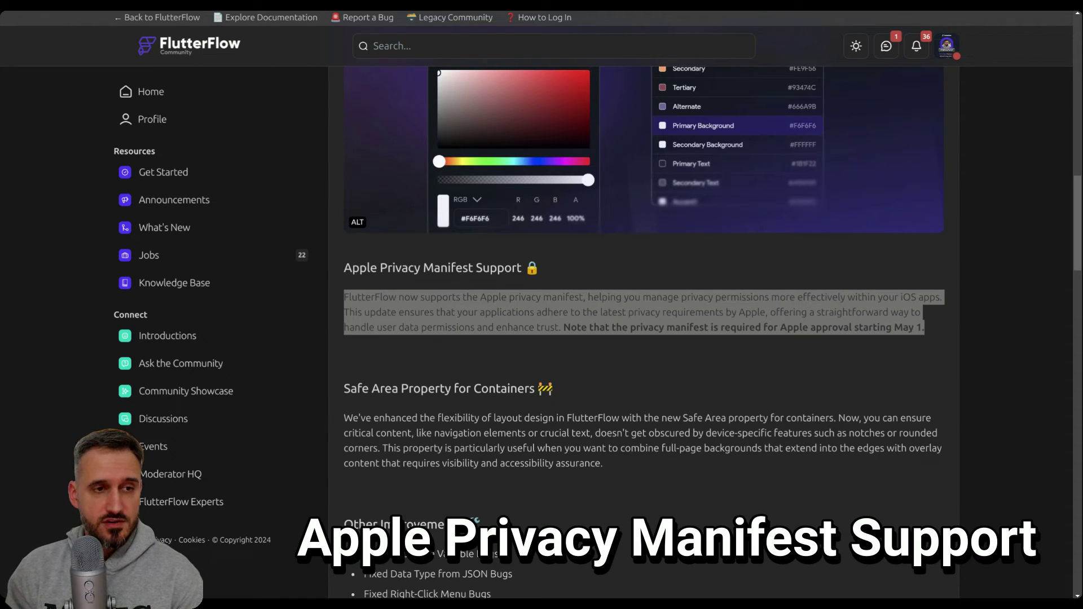
pyautogui.click(350, 10)
pyautogui.click(645, 345)
pyautogui.click(646, 344)
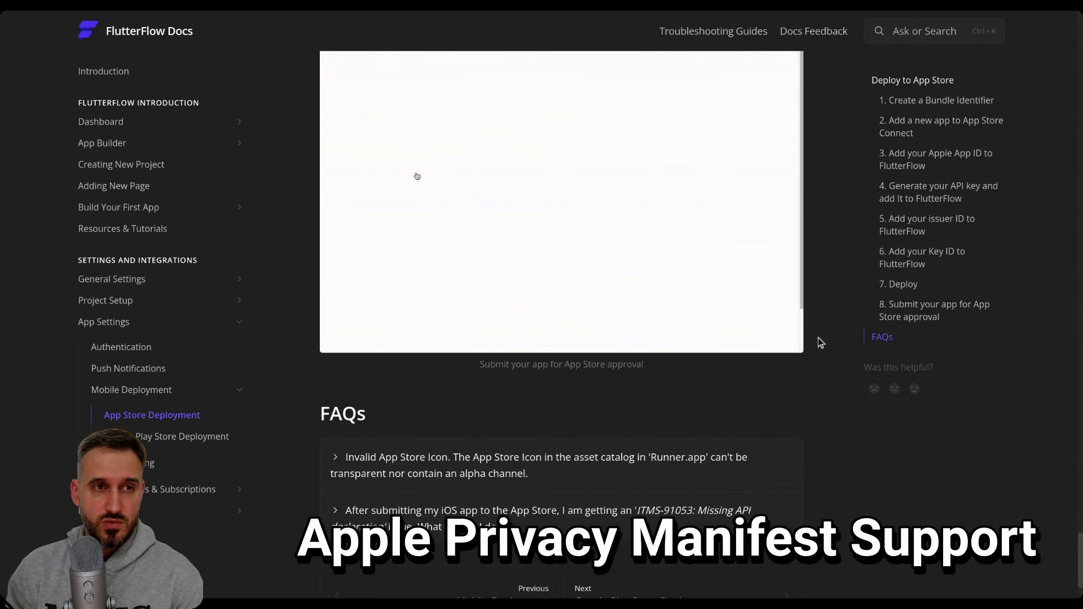
pyautogui.scroll(3, 818, 338)
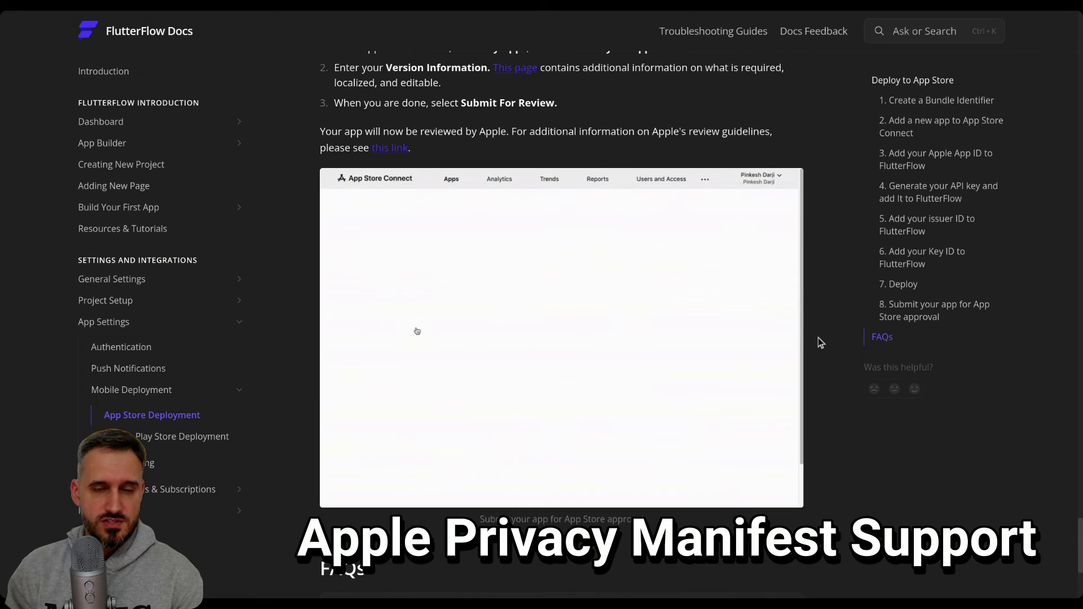
pyautogui.scroll(-6, 819, 339)
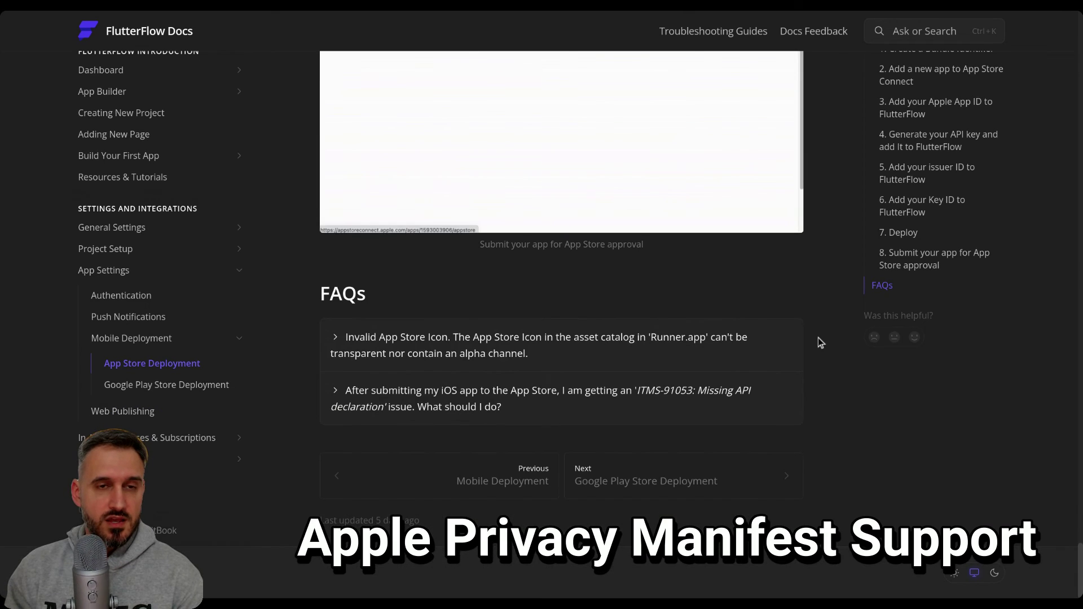
pyautogui.scroll(3, 819, 342)
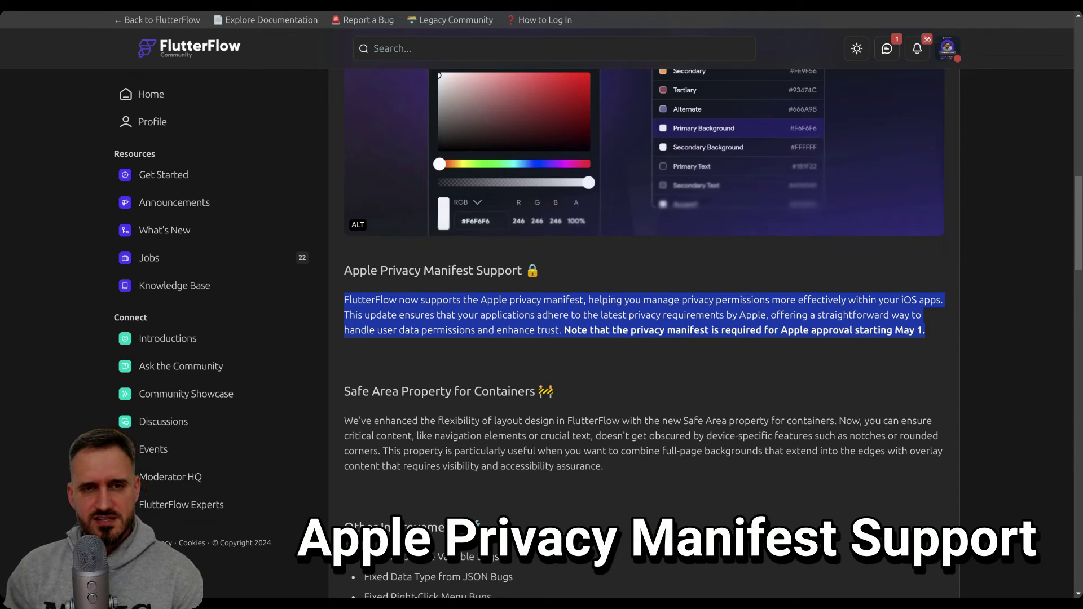
# Step: Back in the release post, highlight the whole Apple Privacy Manifest Support section, then clear the highlight
pyautogui.doubleClick(909, 301)
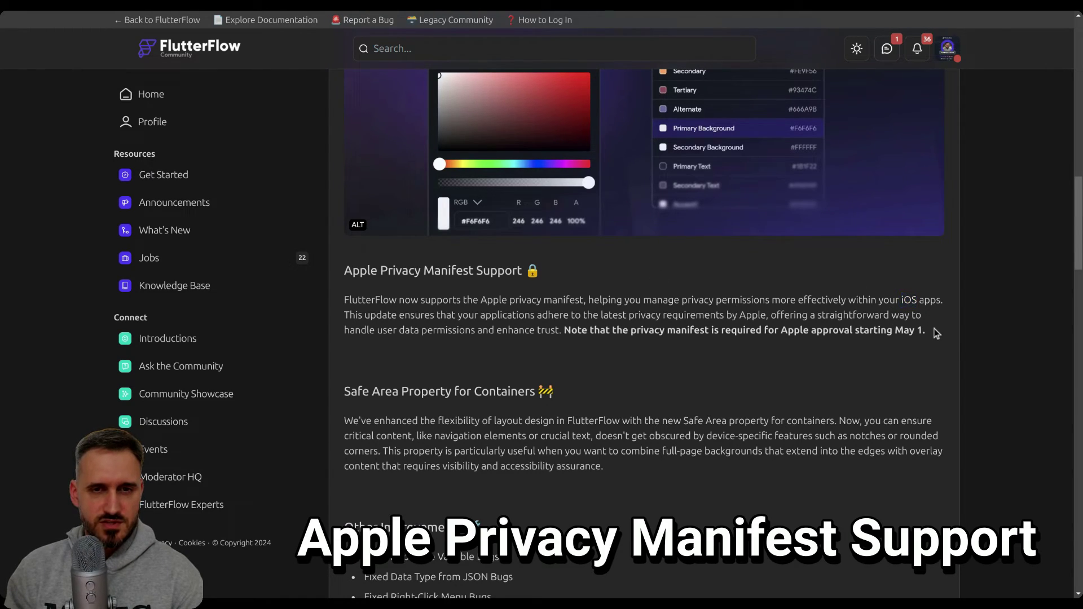
pyautogui.moveTo(932, 333); pyautogui.dragTo(346, 271)
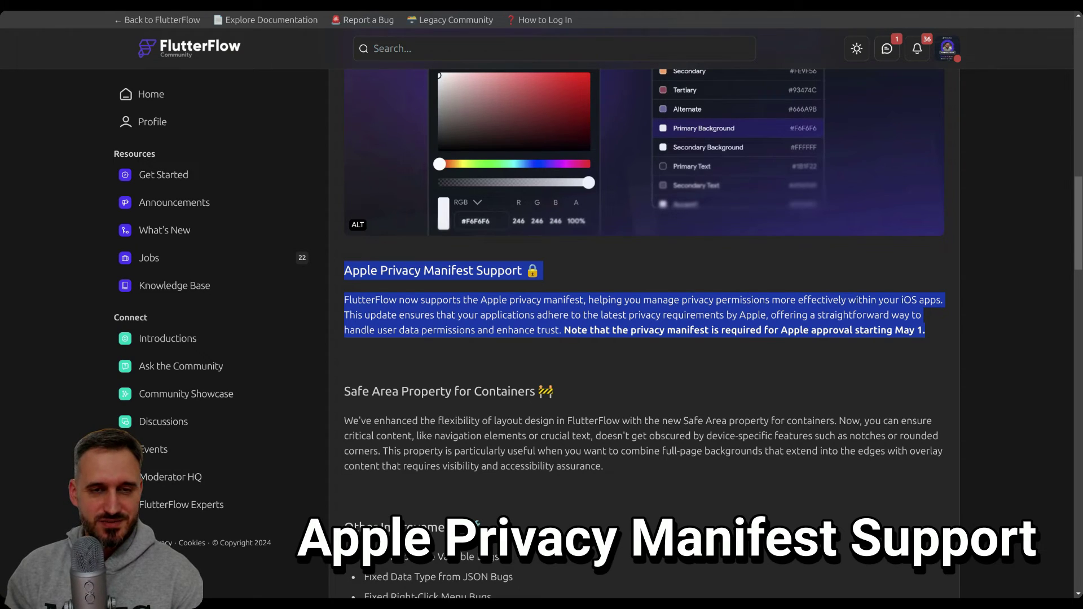
pyautogui.click(623, 274)
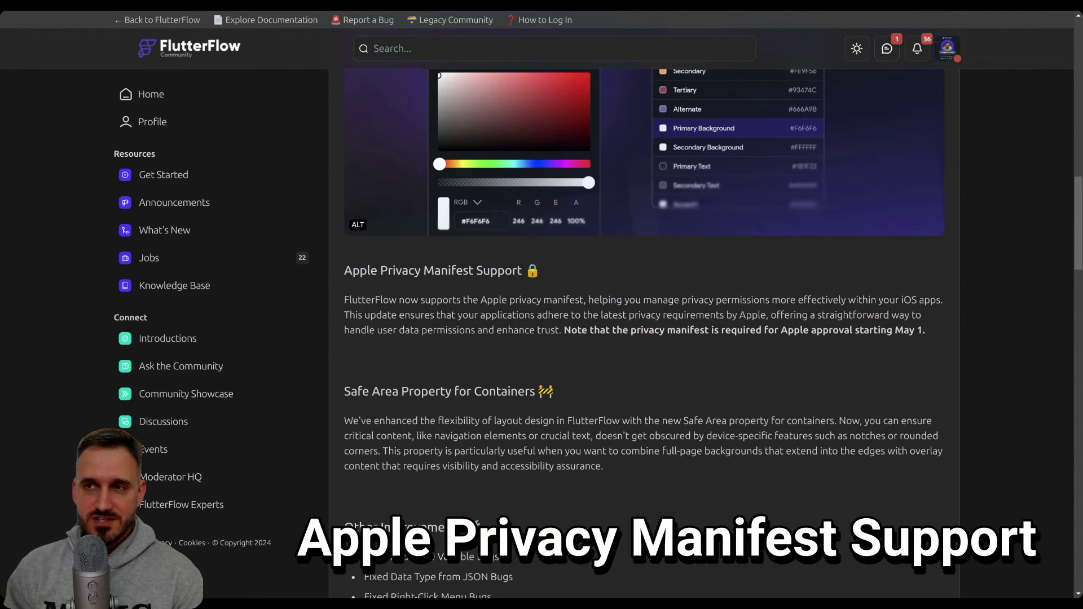
# Step: Highlight the Safe Area Property for Containers heading and its description in the release post, then clear the highlight
pyautogui.scroll(-2, 622, 279)
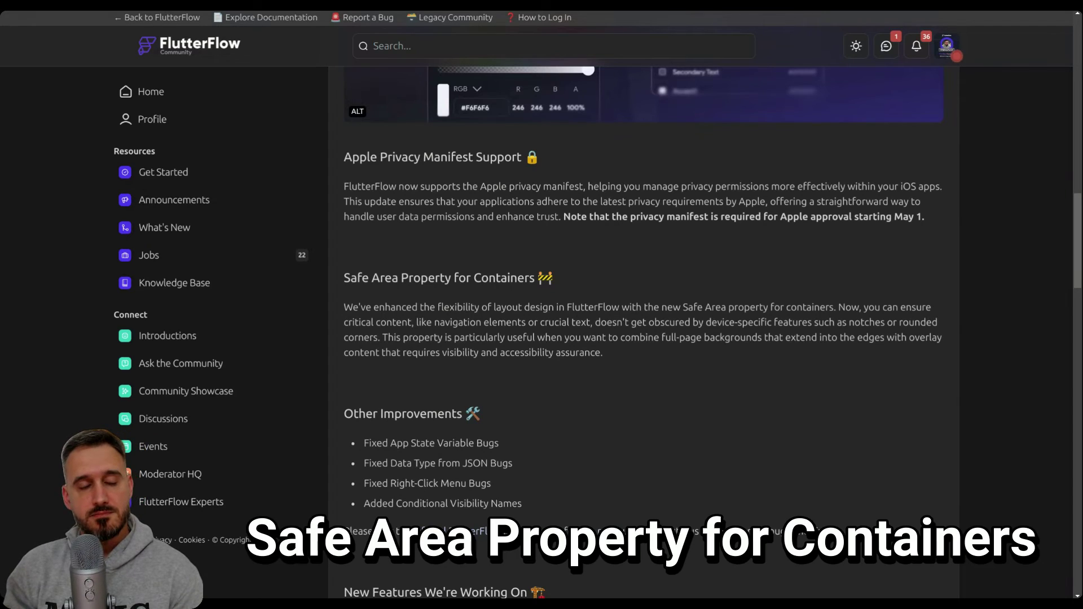
pyautogui.moveTo(350, 277); pyautogui.dragTo(574, 277)
pyautogui.doubleClick(528, 307)
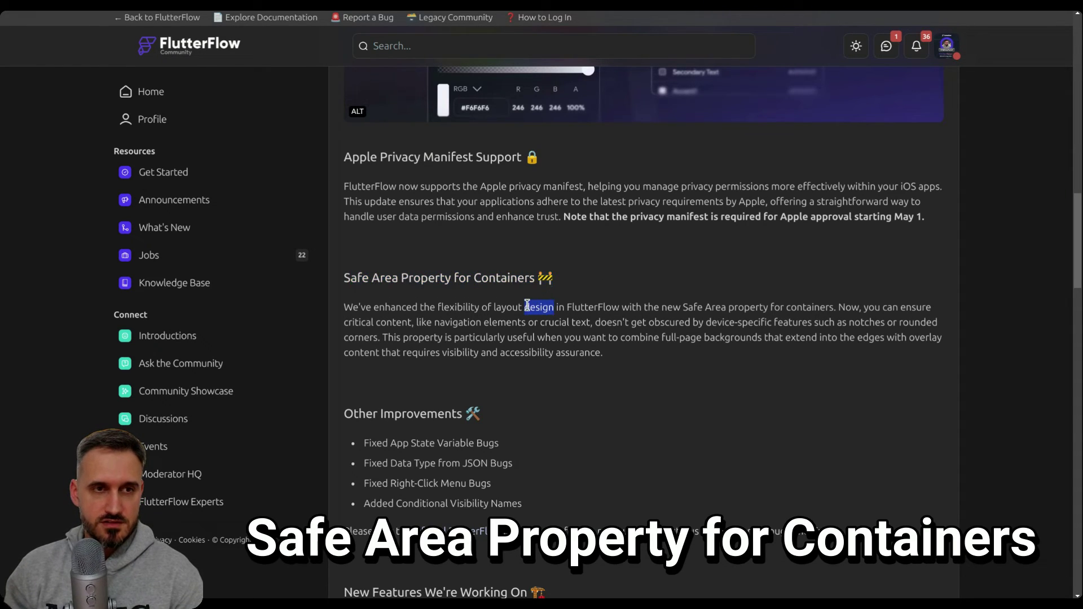
pyautogui.tripleClick(528, 307)
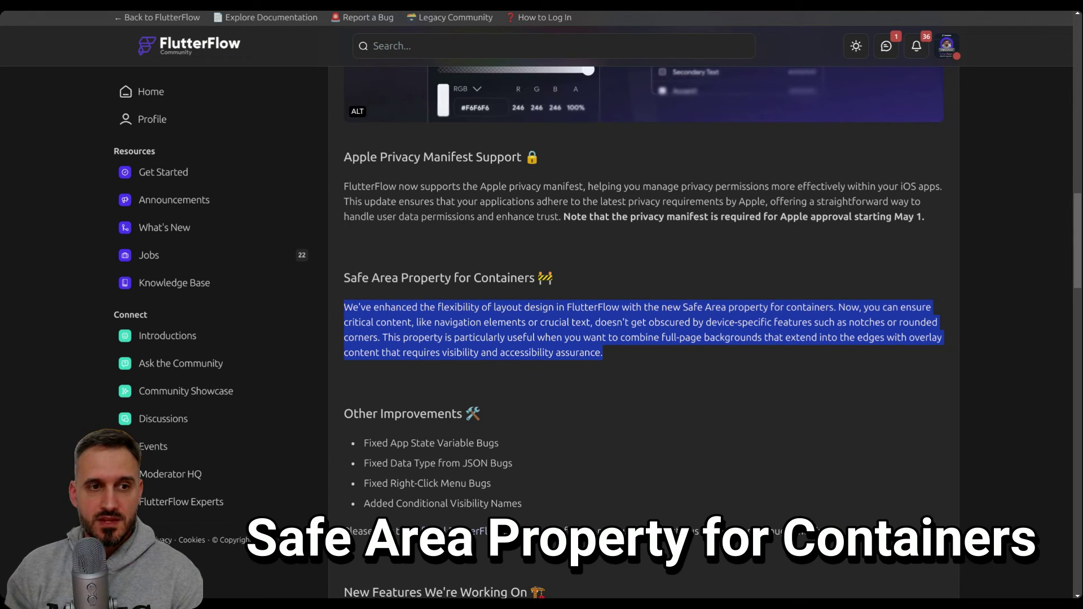
pyautogui.click(631, 281)
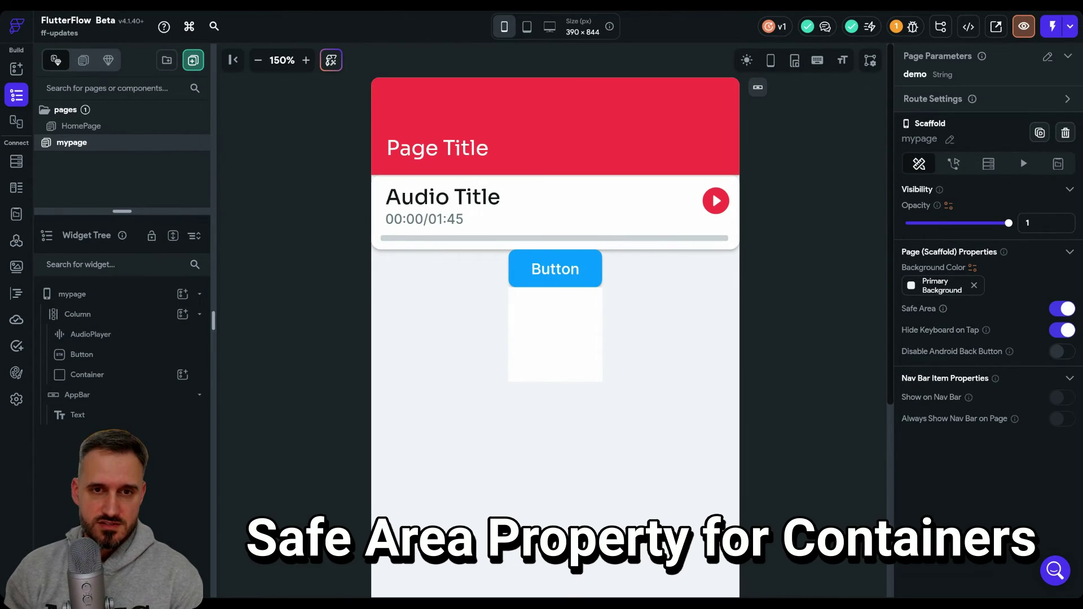
# Step: In the FlutterFlow builder, read the explanation of mypage's Safe Area property, then turn the property off and back on
pyautogui.moveTo(944, 308)
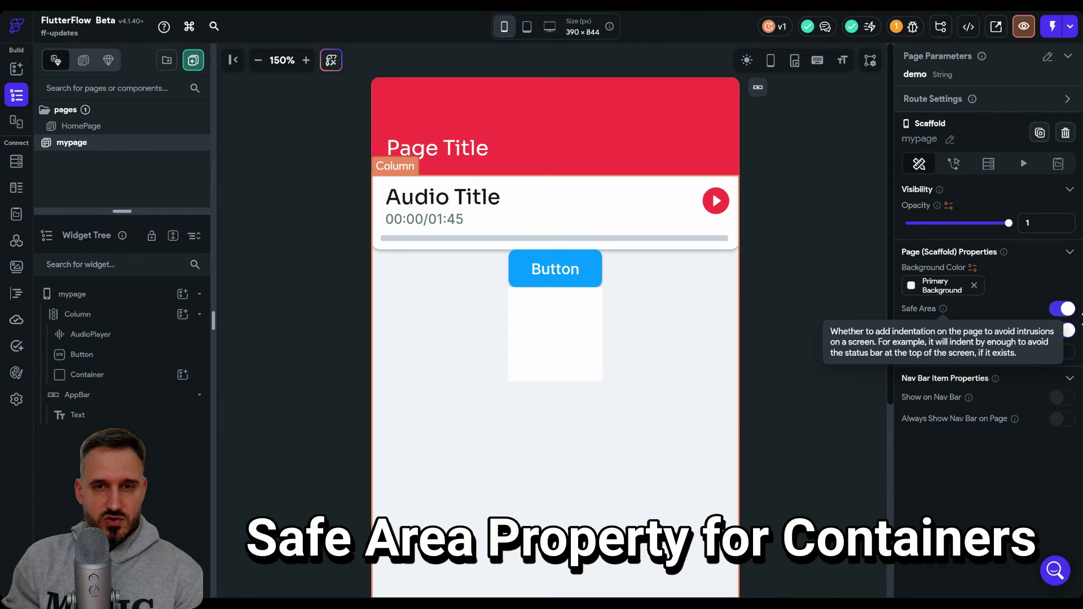
pyautogui.click(1063, 310)
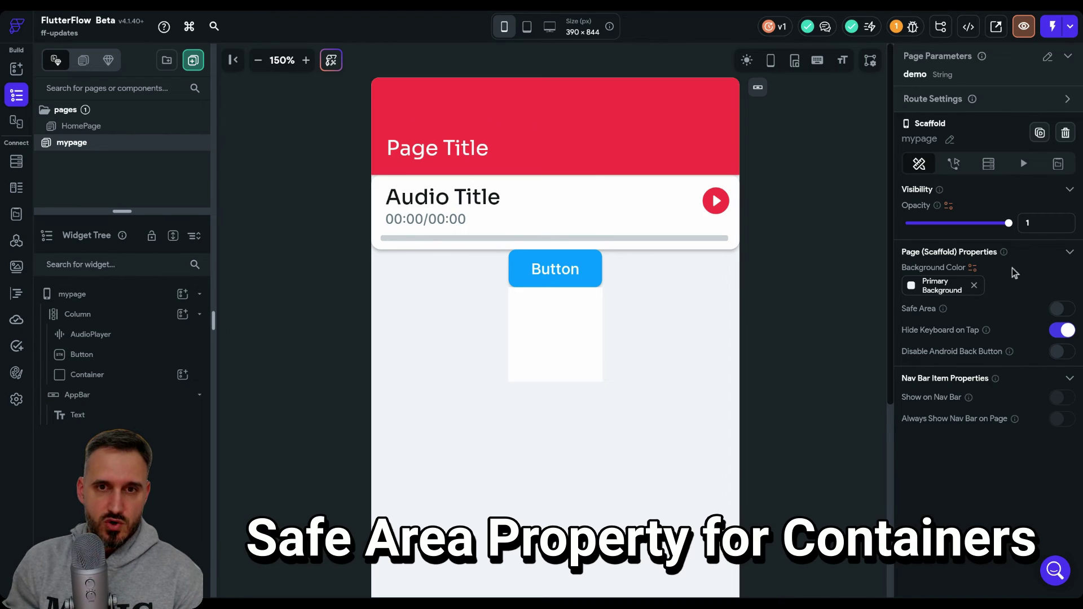
pyautogui.click(1063, 310)
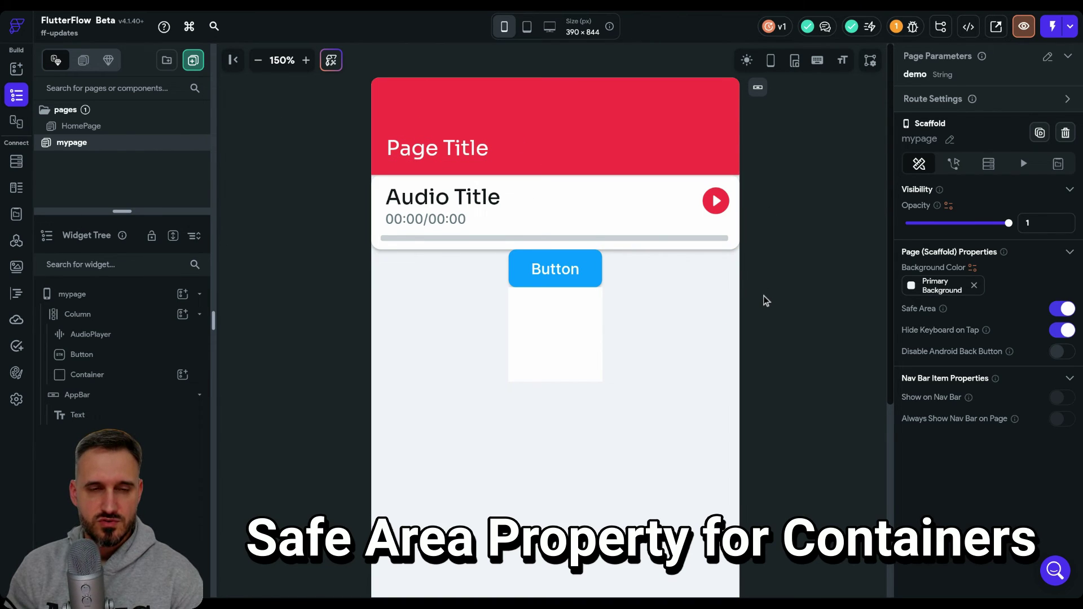
# Step: Select the Container on mypage, read the explanation of its Safe Area property and turn the property on
pyautogui.click(557, 339)
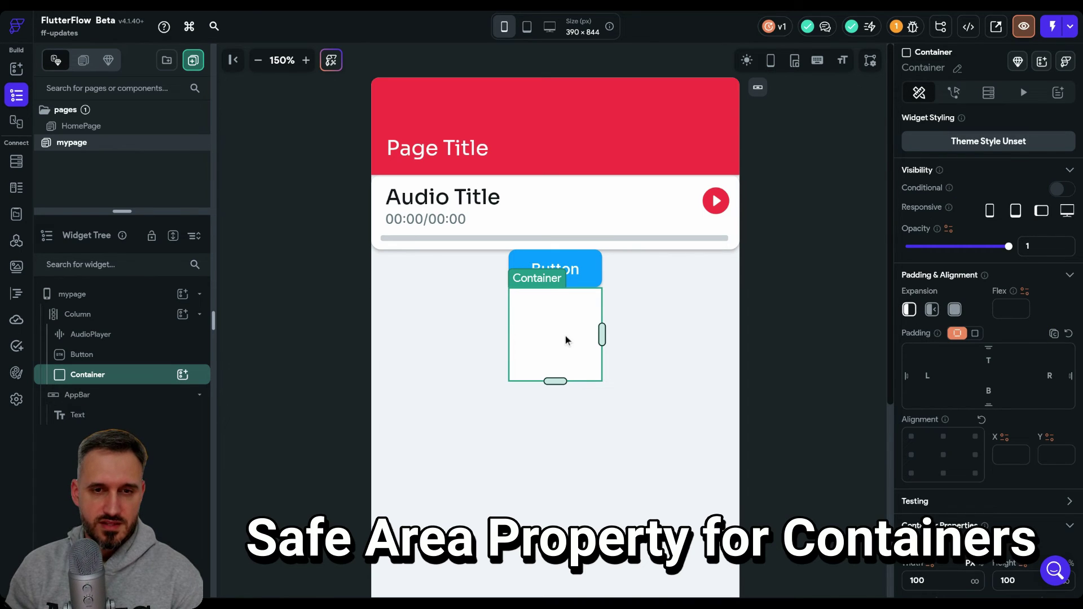
pyautogui.scroll(-5, 1013, 394)
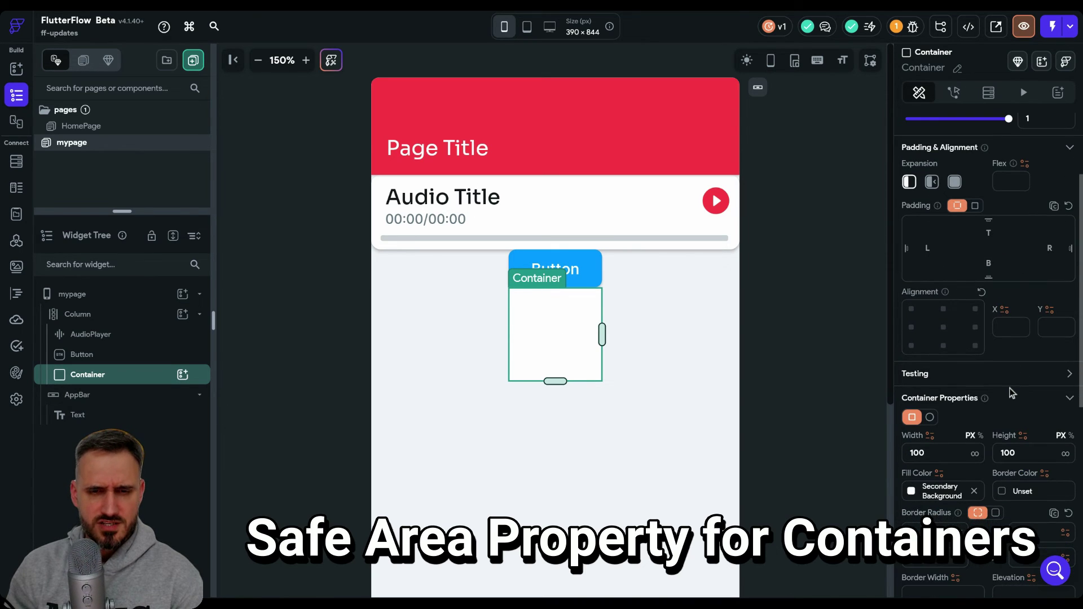
pyautogui.scroll(-5, 1011, 393)
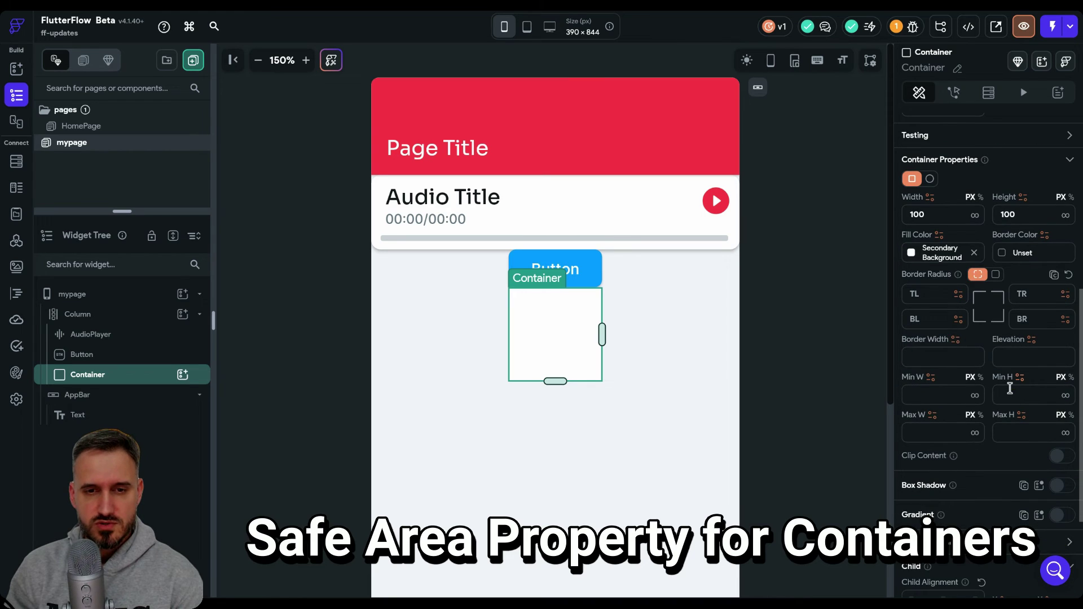
pyautogui.scroll(-1, 1013, 393)
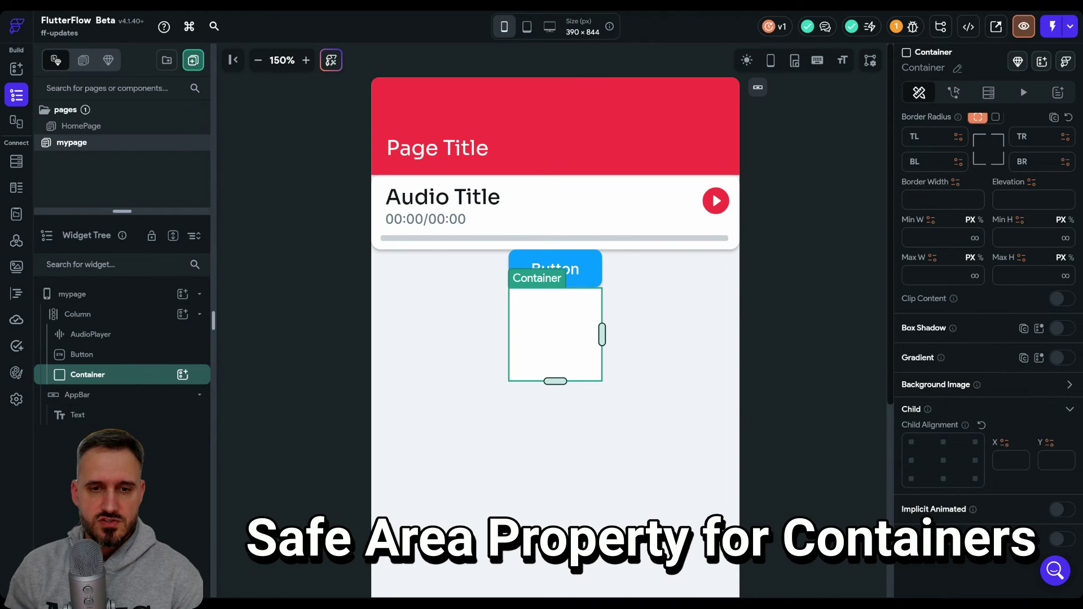
pyautogui.moveTo(926, 517)
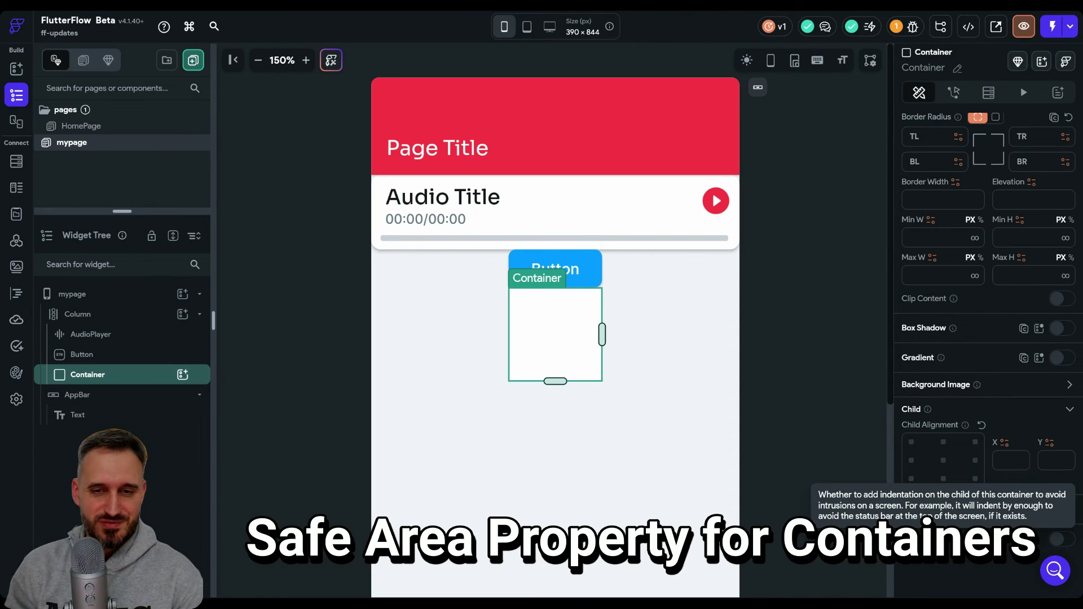
pyautogui.click(1060, 540)
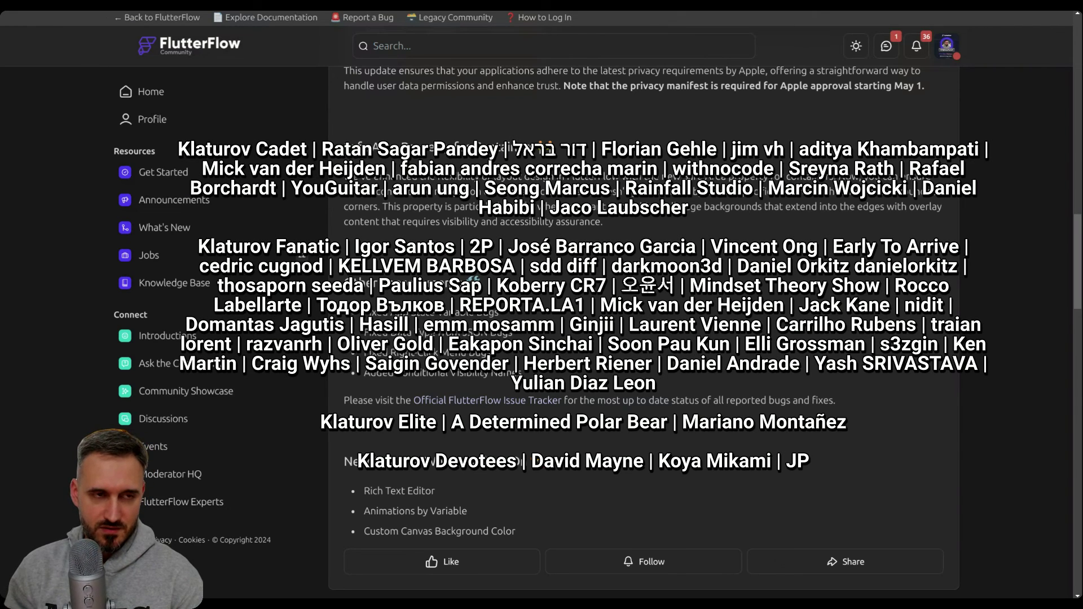
# Step: In the release post, highlight the "Fixed App State Variable Bugs" item and the heading above it, then clear the highlight
pyautogui.moveTo(347, 278); pyautogui.dragTo(499, 313)
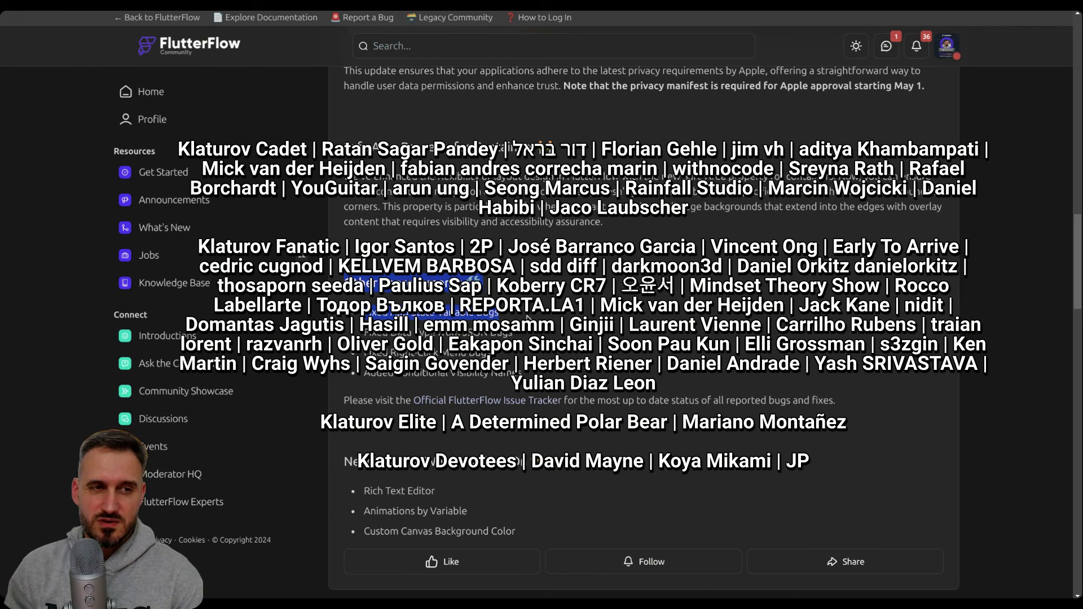
pyautogui.moveTo(459, 314); pyautogui.dragTo(436, 314)
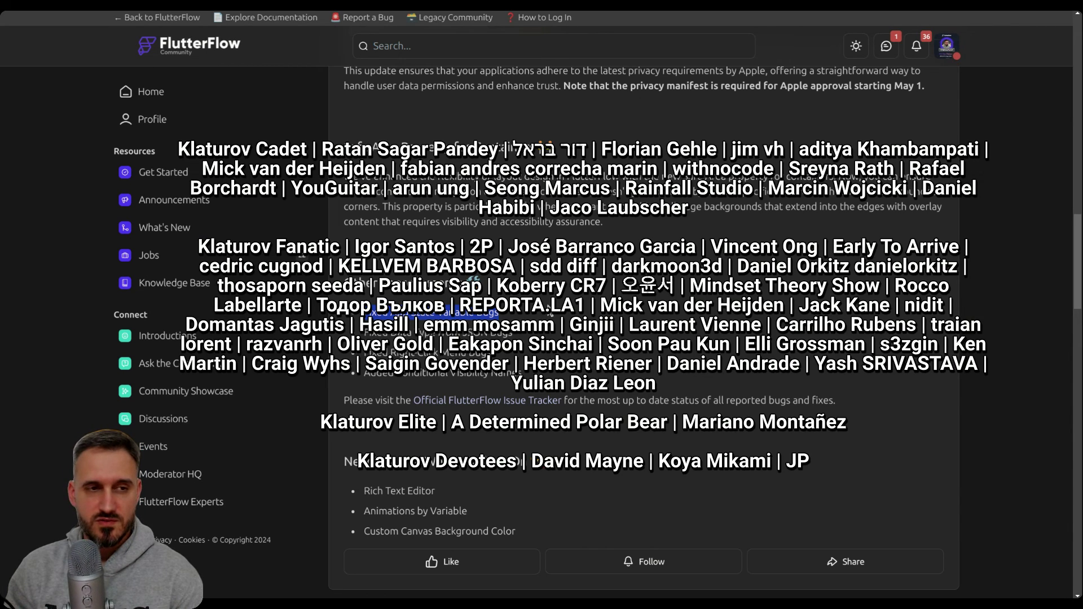
pyautogui.click(551, 313)
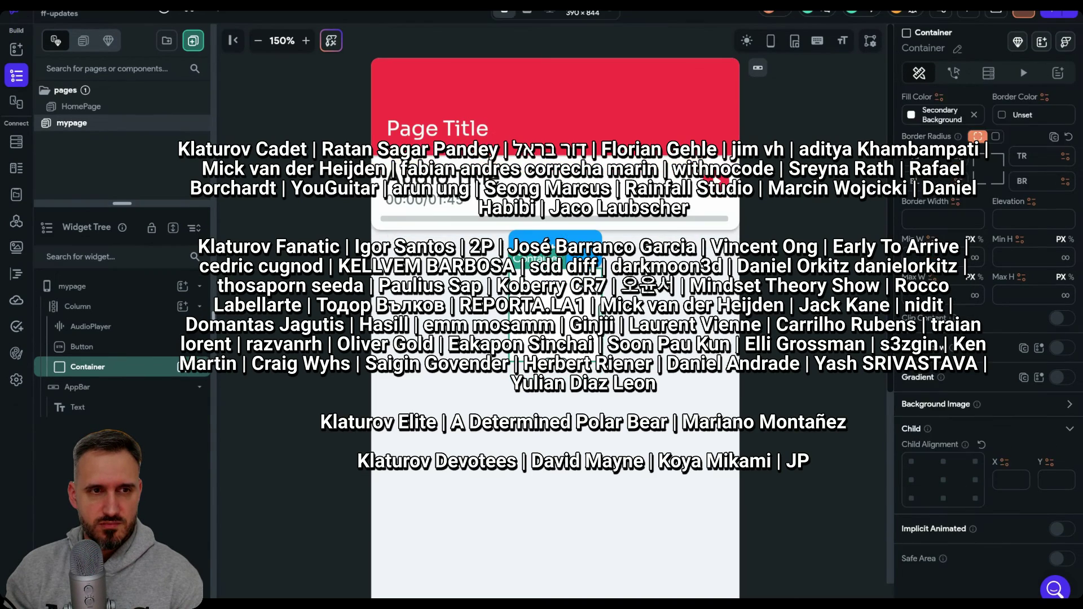
# Step: In the FlutterFlow builder, turn on the Container's conditional visibility with the condition True, then turn it off again
pyautogui.scroll(9, 925, 296)
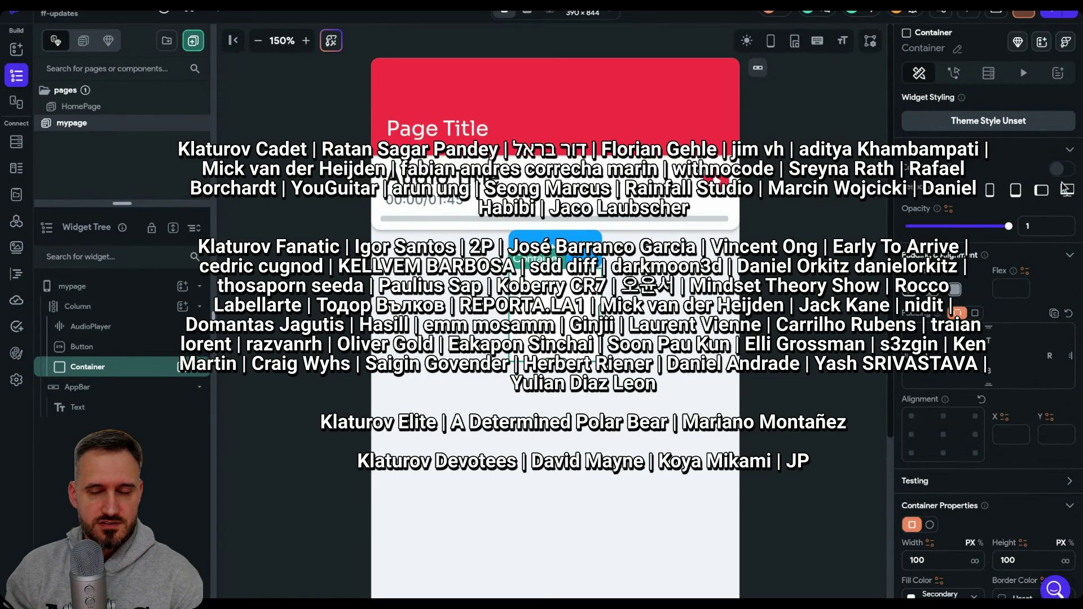
pyautogui.click(1058, 169)
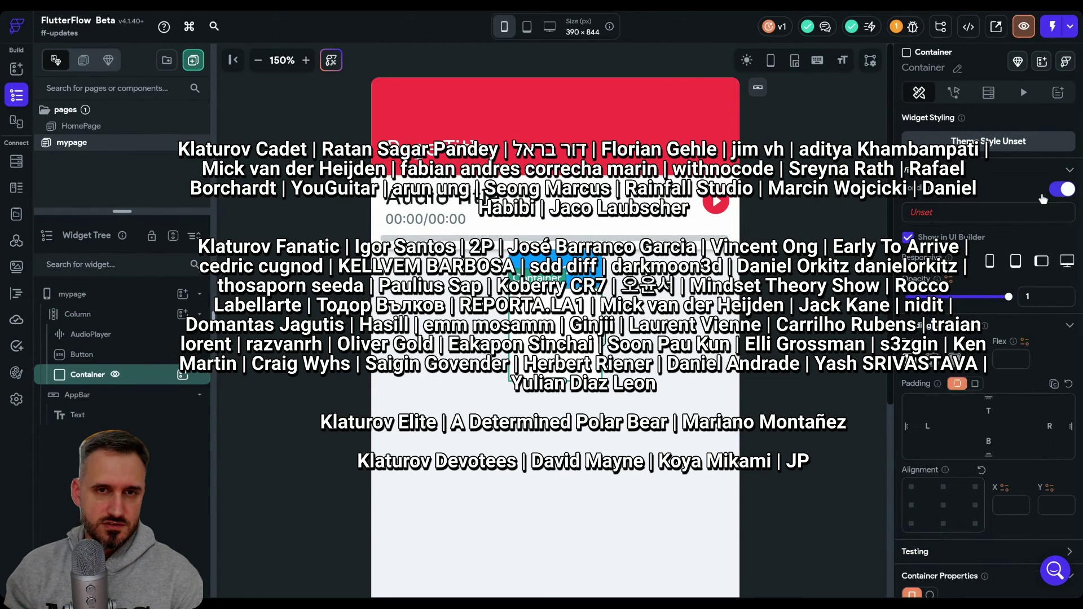
pyautogui.click(991, 215)
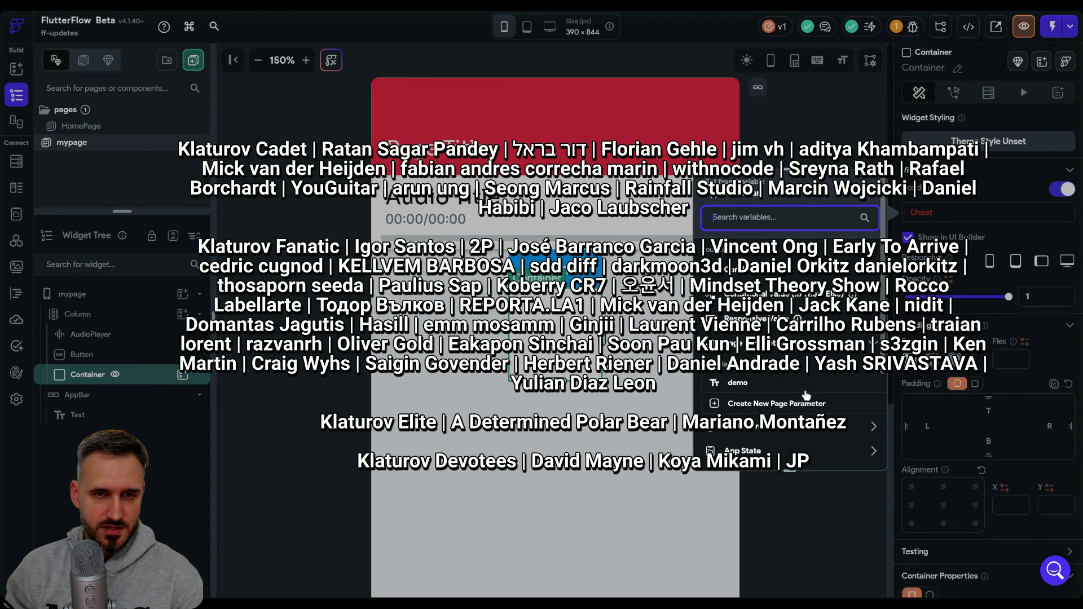
pyautogui.scroll(-3, 807, 395)
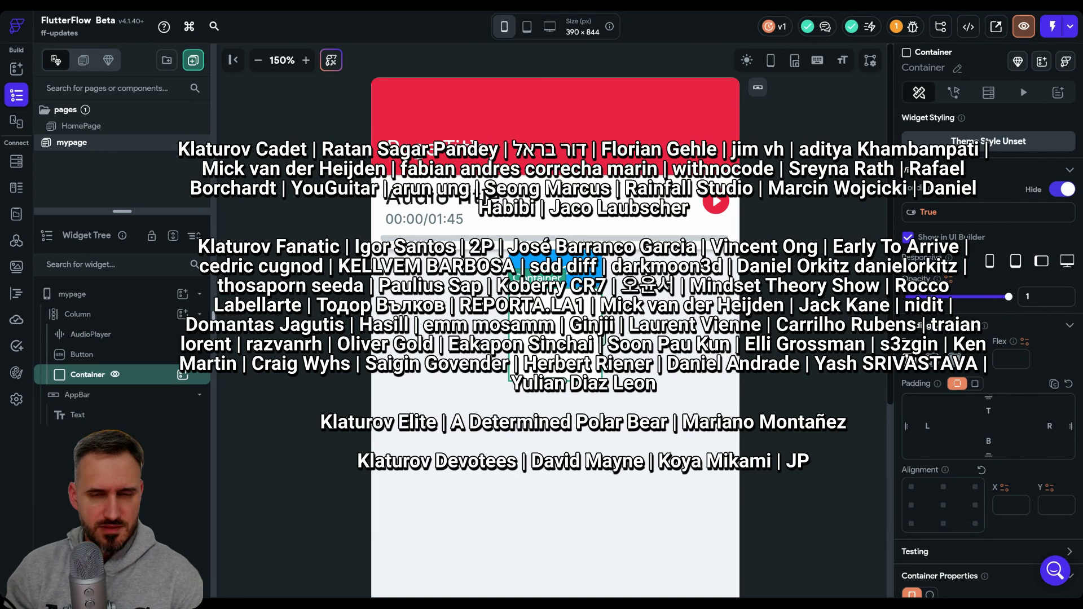
pyautogui.click(1062, 189)
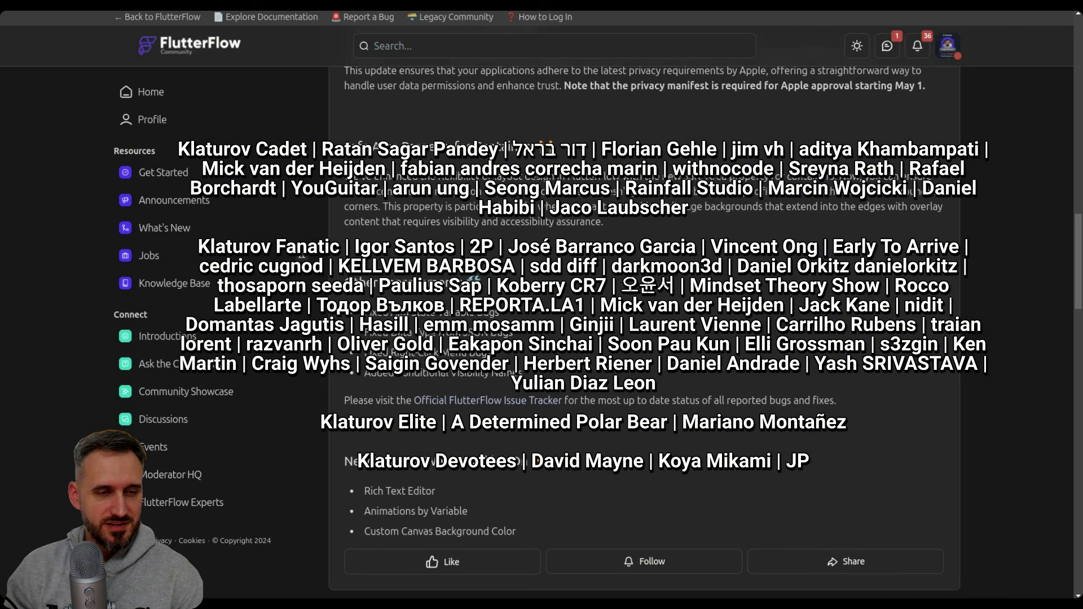
# Step: Back in the release post, highlight the word "Visibility" in the conditional visibility names item, then clear the highlight
pyautogui.scroll(-1, 644, 310)
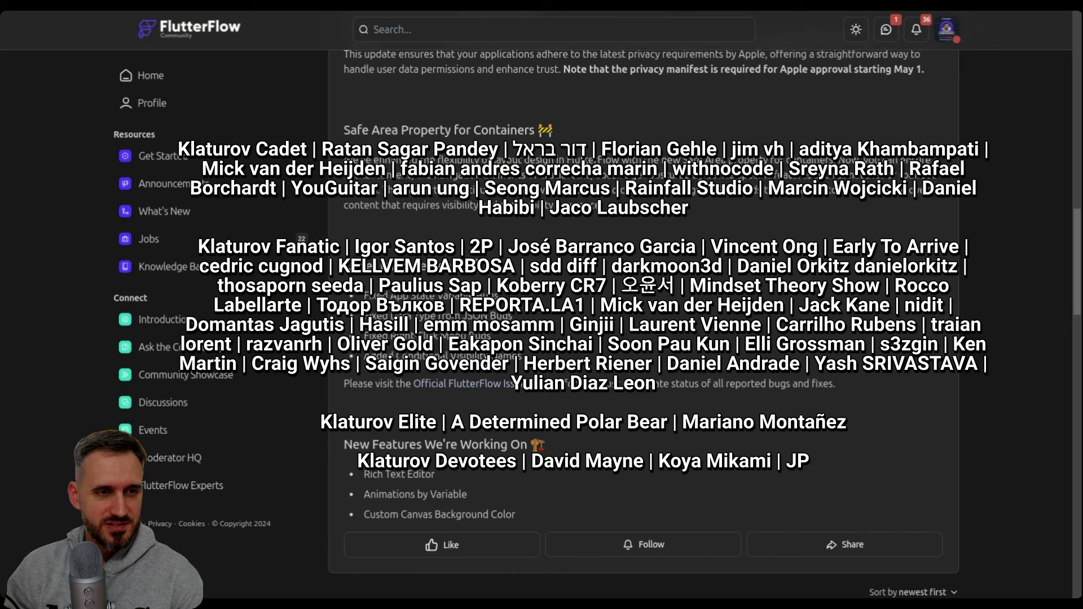
pyautogui.scroll(1, 469, 379)
pyautogui.doubleClick(470, 377)
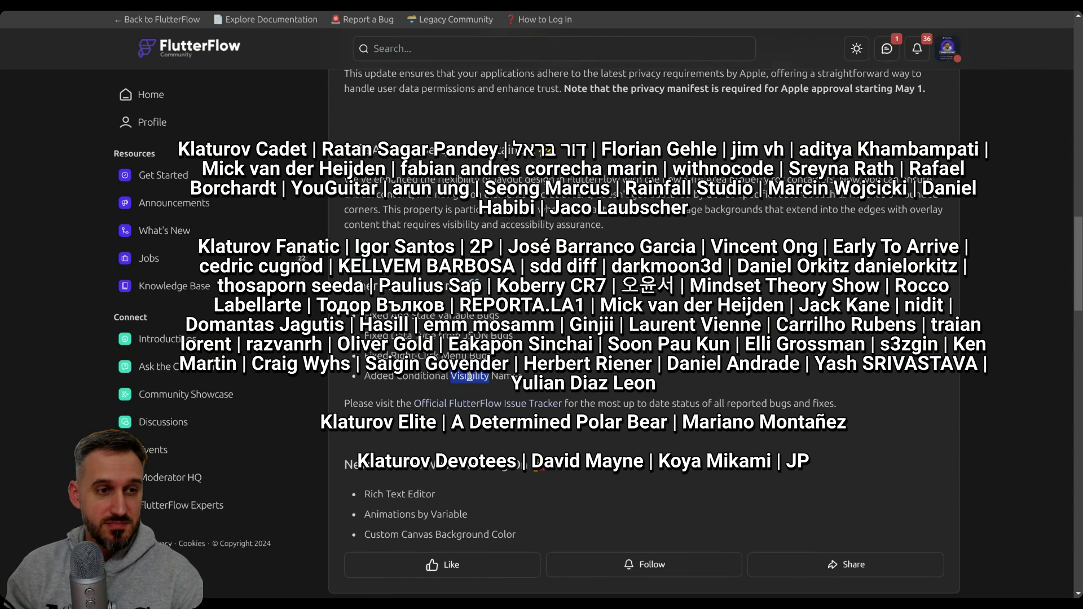
pyautogui.click(469, 377)
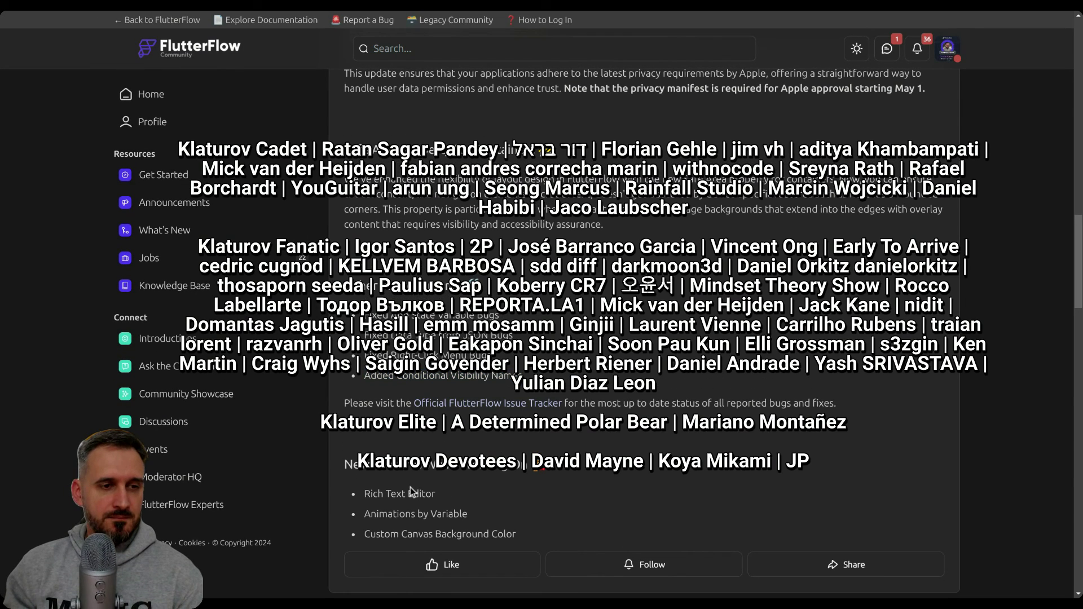
# Step: Highlight the New Features We're Working On heading and each of its items from Rich Text Editor to Custom Canvas Background Color, then clear the highlight
pyautogui.moveTo(344, 466); pyautogui.dragTo(547, 466)
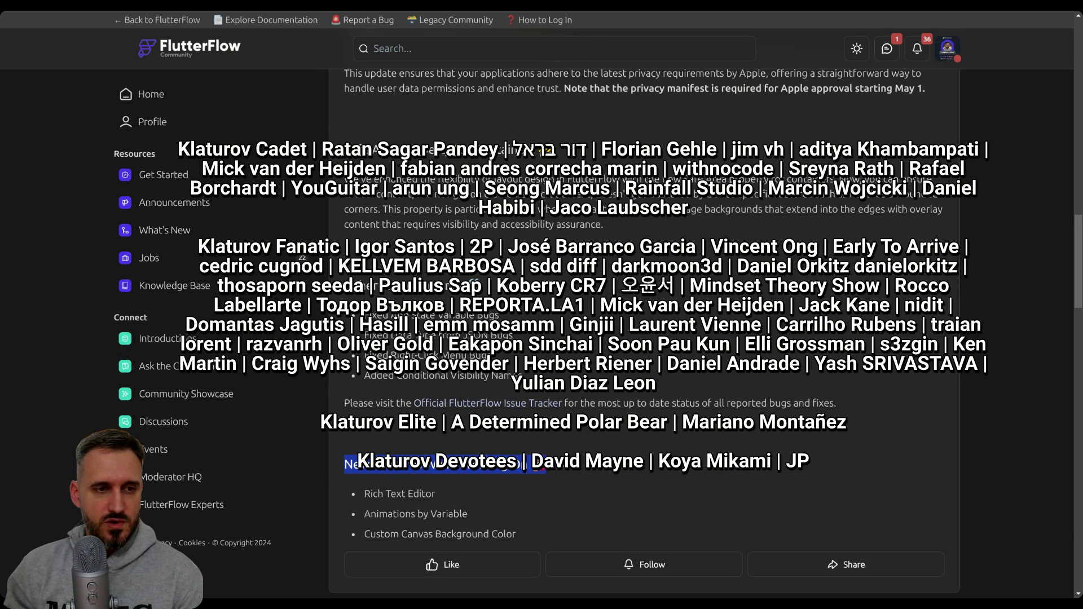
pyautogui.tripleClick(406, 494)
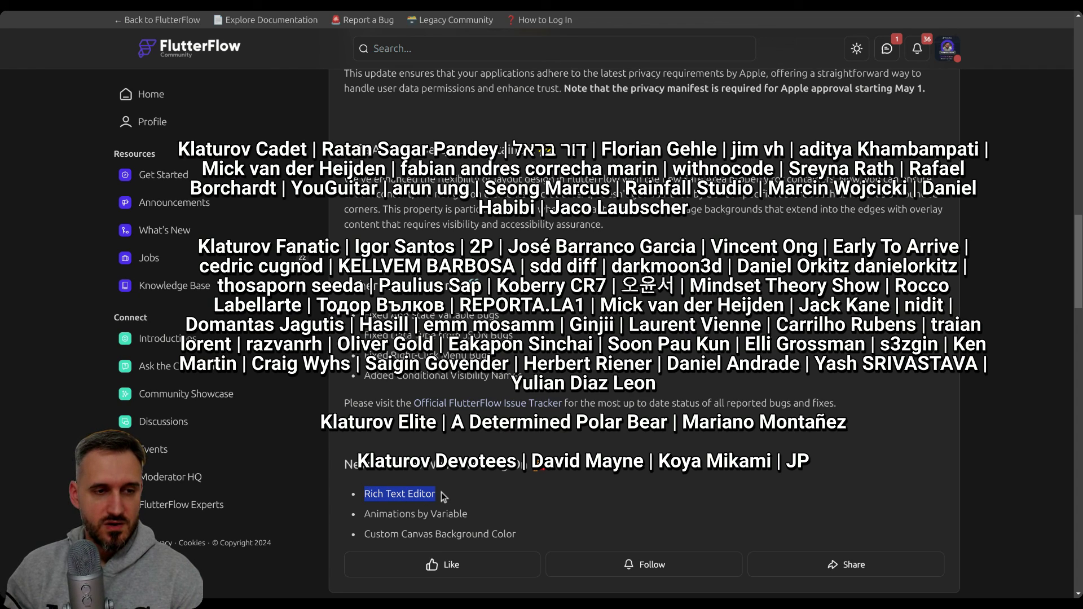
pyautogui.tripleClick(395, 515)
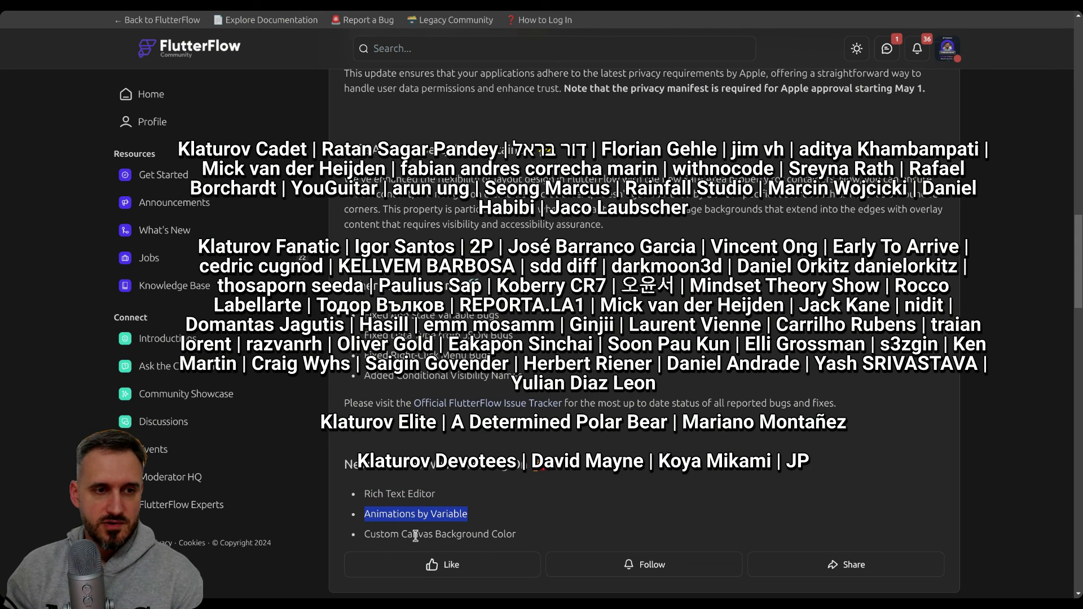
pyautogui.tripleClick(381, 535)
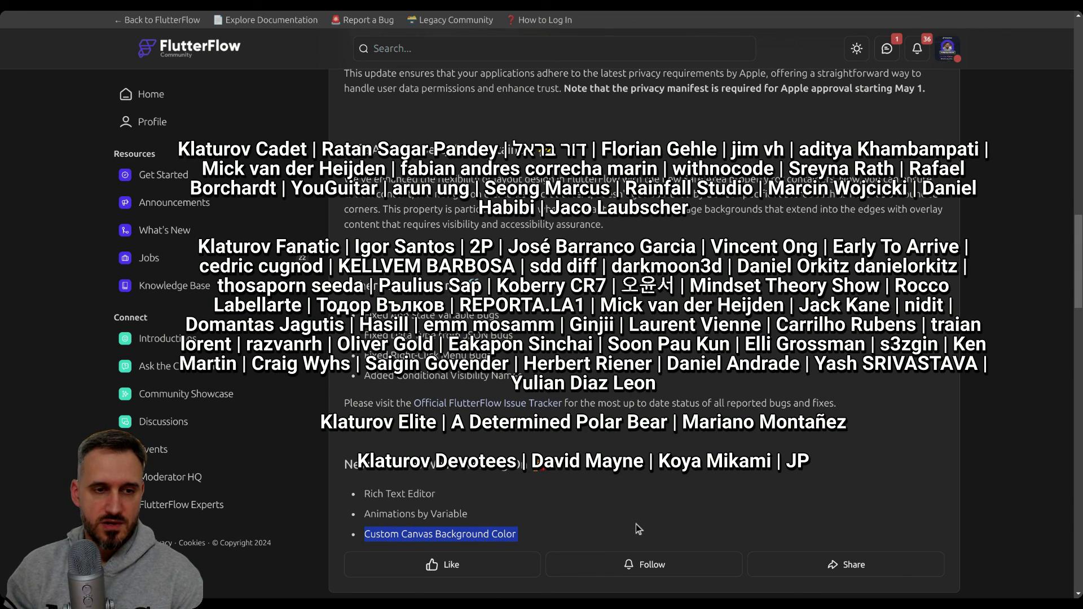
pyautogui.click(771, 504)
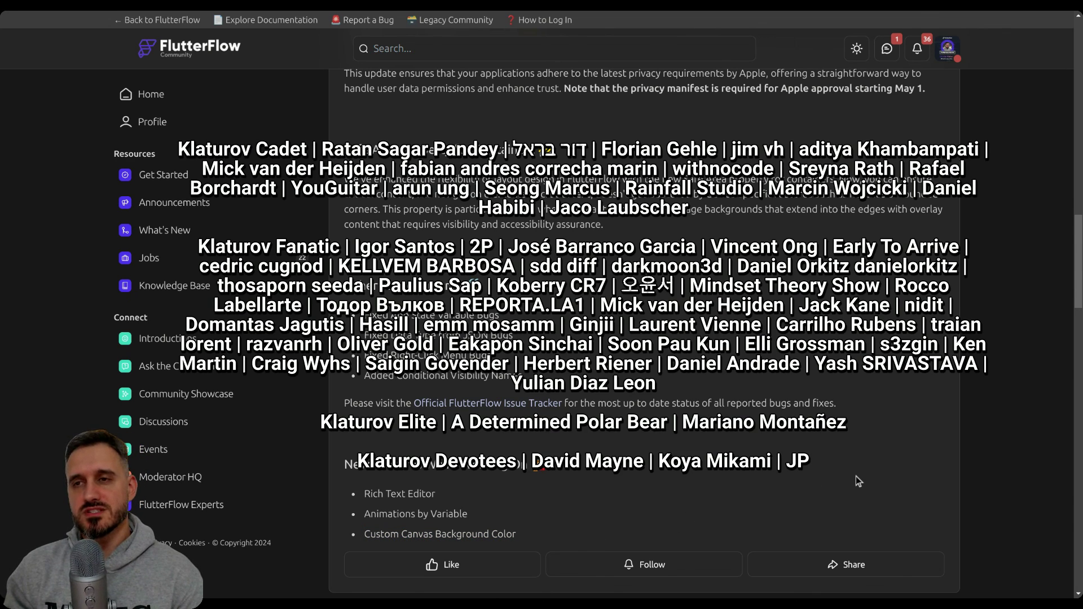